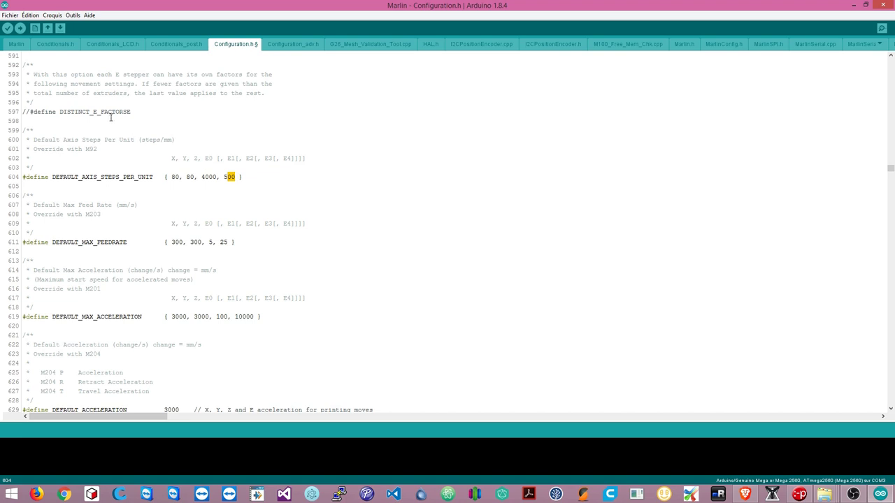
Try appending a second extruder value of 500 to DEFAULT_AXIS_STEPS_PER_UNIT for DISTINCT_E_FACTORS, and remove it again.
{"action": "left_click", "coordinate": [106, 112]}
{"action": "double_click", "coordinate": [106, 111]}
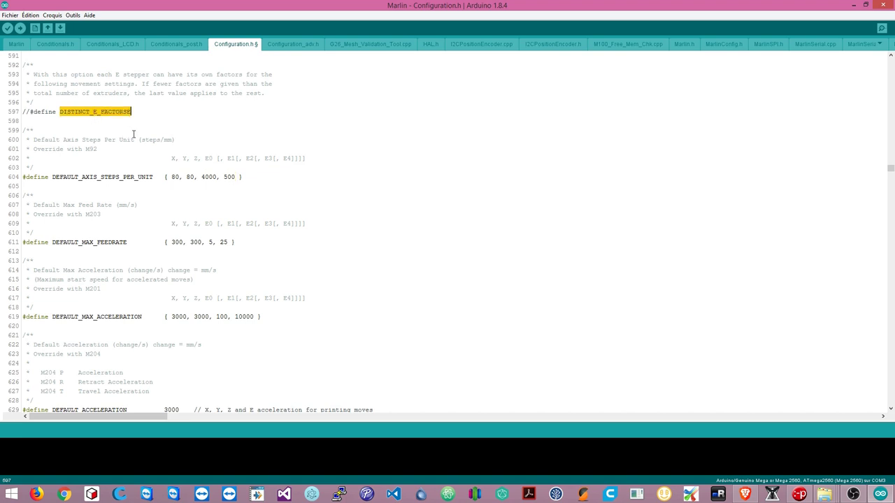
{"action": "left_click", "coordinate": [235, 177]}
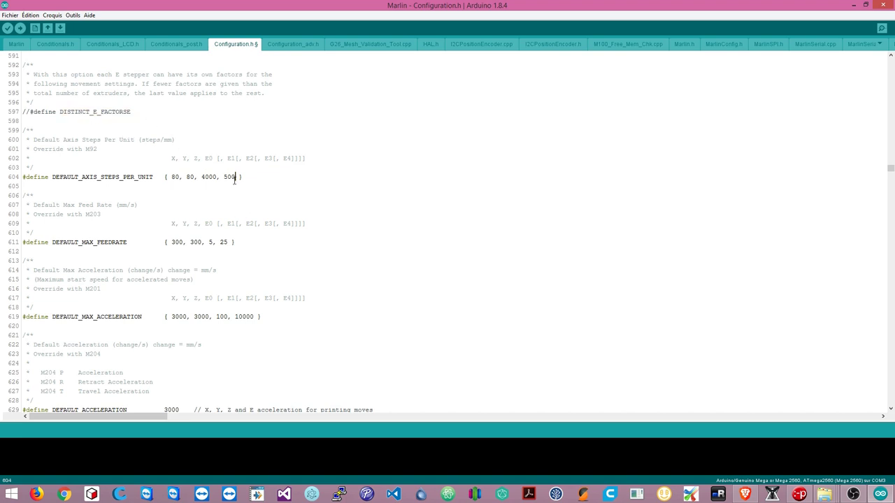
{"action": "type", "text": ", 500"}
{"action": "double_click", "coordinate": [251, 177]}
{"action": "key", "text": "BackSpace"}
Review the X and Z axis values in the DEFAULT_AXIS_STEPS_PER_UNIT line.
{"action": "double_click", "coordinate": [176, 176]}
{"action": "double_click", "coordinate": [205, 177]}
{"action": "left_click", "coordinate": [175, 177]}
Switch to the Brave browser, bring up the prusaprinters.org RepRap calculator page and select its full web address.
{"action": "left_click", "coordinate": [745, 494]}
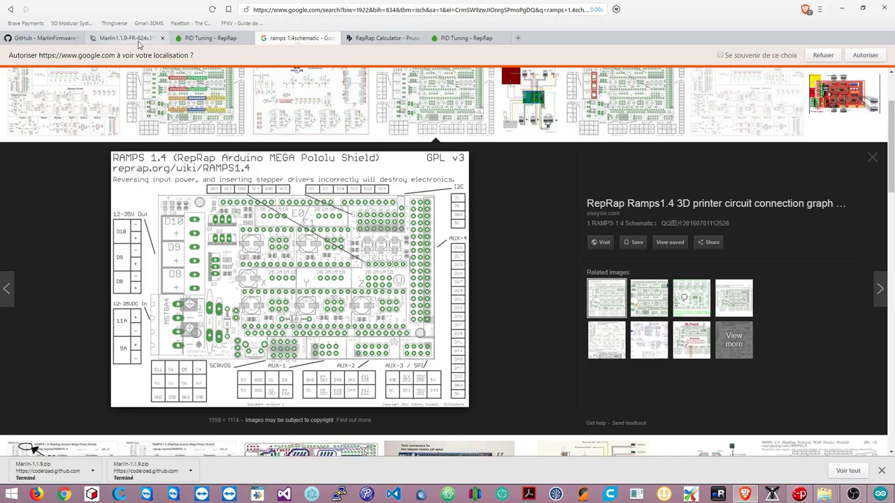
{"action": "left_click", "coordinate": [384, 38]}
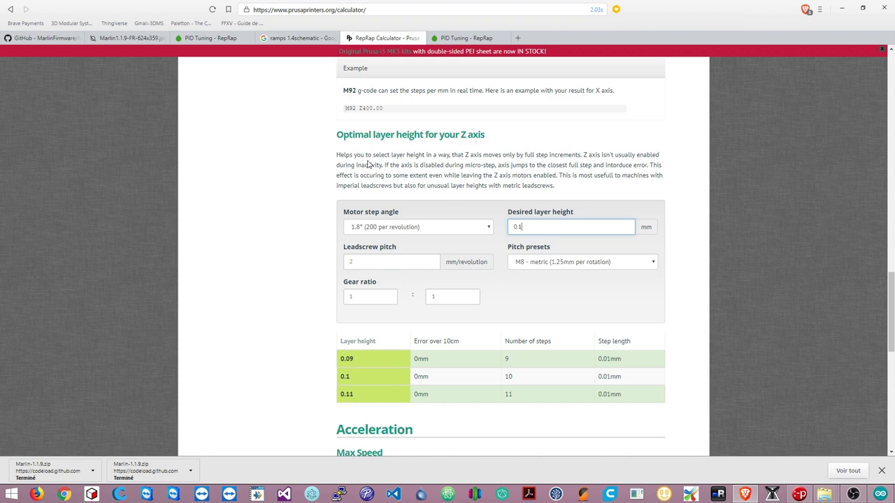
{"action": "scroll", "coordinate": [368, 164], "scroll_direction": "up", "scroll_amount": 5}
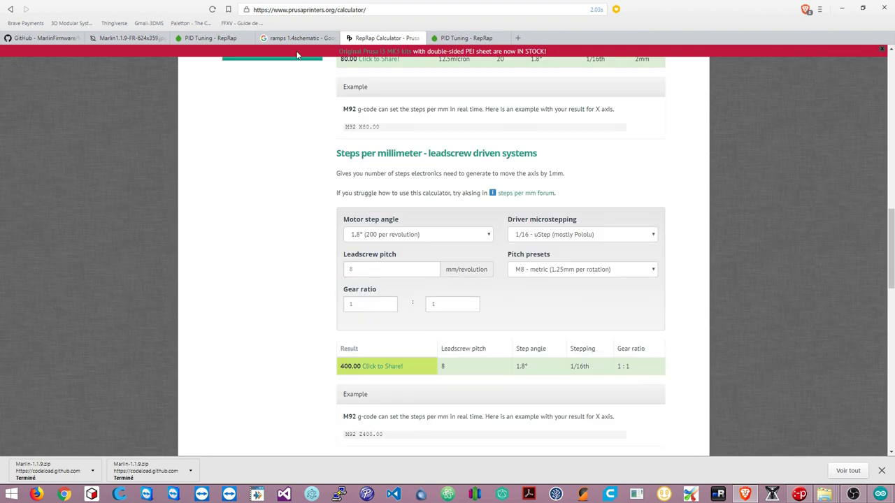
{"action": "left_click", "coordinate": [376, 11]}
{"action": "left_click", "coordinate": [283, 11]}
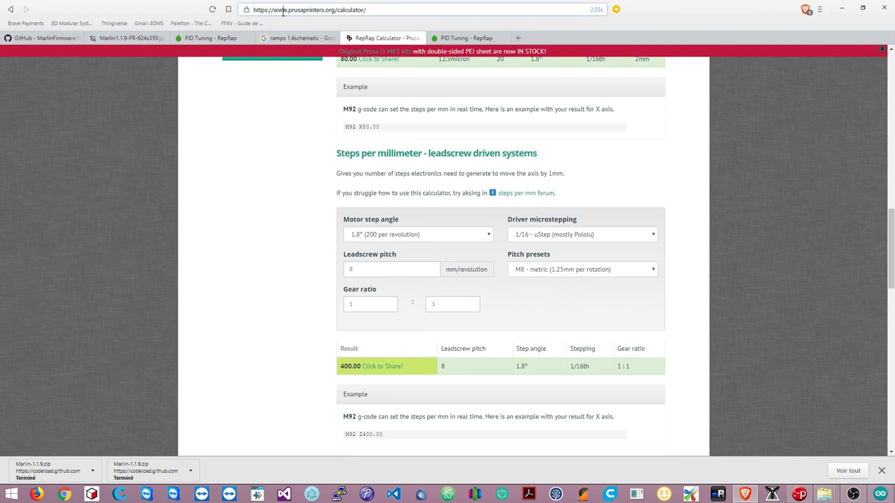
{"action": "left_click_drag", "start_coordinate": [293, 10], "coordinate": [250, 11]}
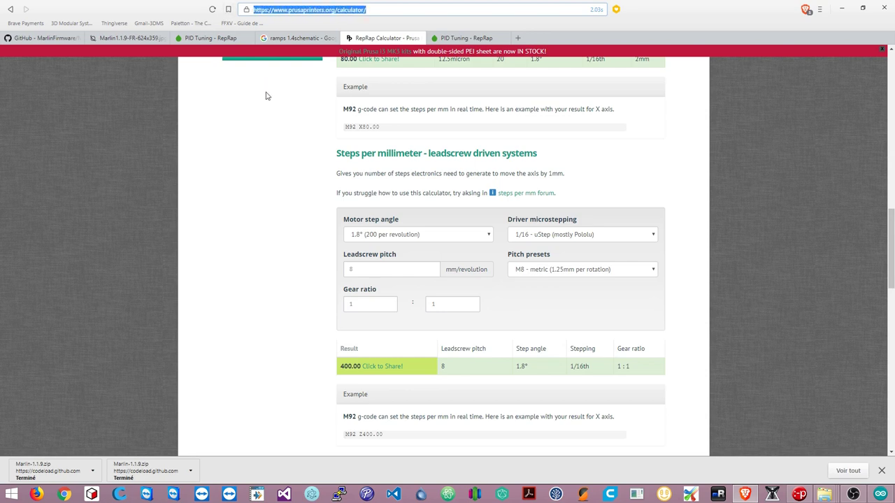
Look over the calculator page from its introduction through the Filament price section.
{"action": "scroll", "coordinate": [479, 144], "scroll_direction": "up", "scroll_amount": 13}
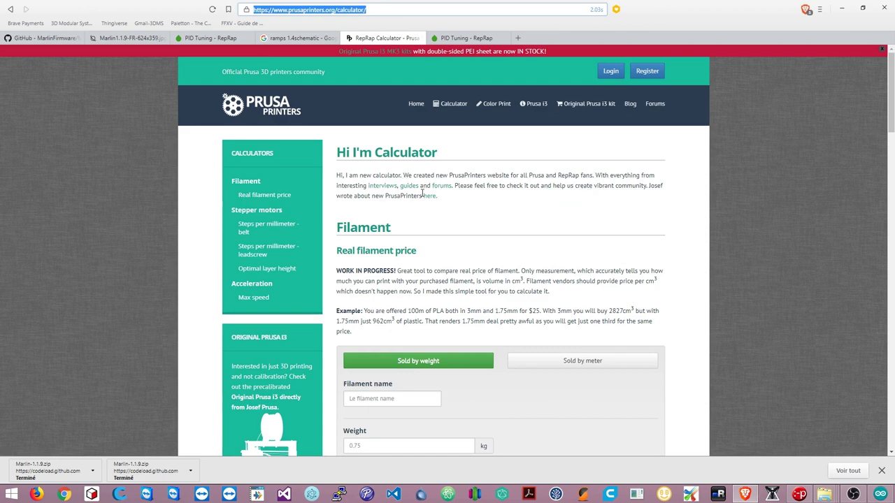
{"action": "scroll", "coordinate": [423, 195], "scroll_direction": "down", "scroll_amount": 2}
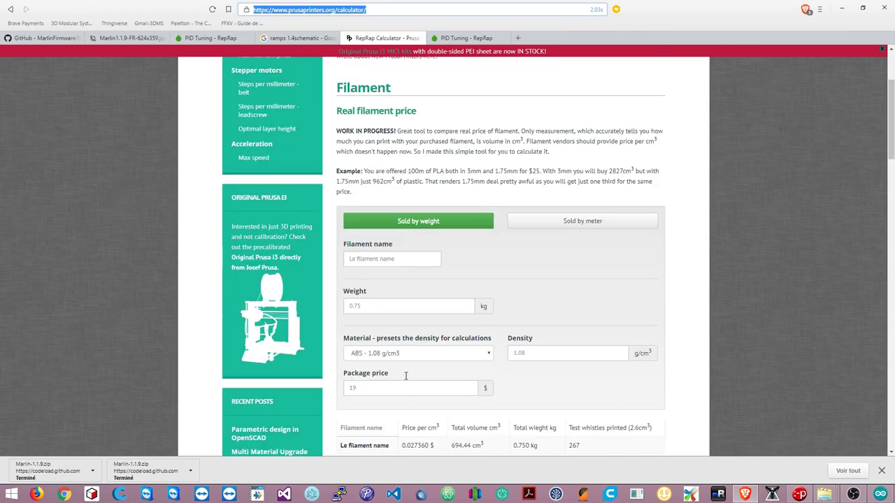
{"action": "scroll", "coordinate": [409, 315], "scroll_direction": "down", "scroll_amount": 9}
{"action": "scroll", "coordinate": [413, 252], "scroll_direction": "up", "scroll_amount": 11}
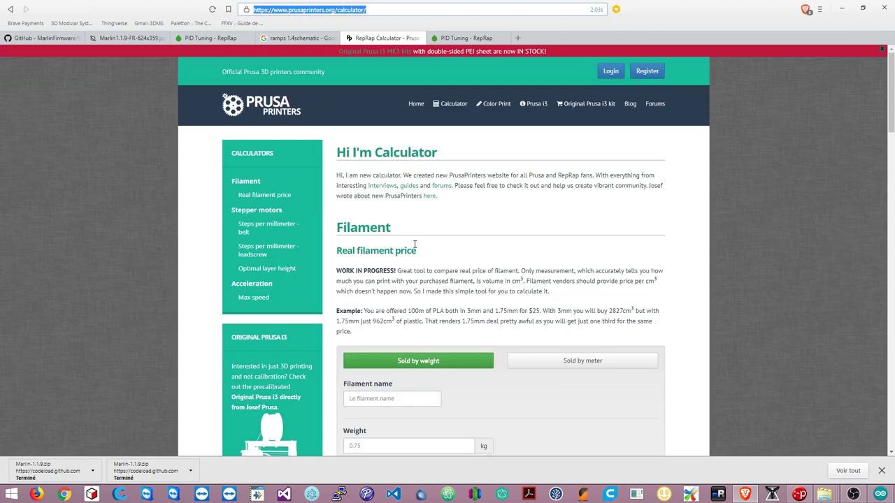
{"action": "left_click_drag", "start_coordinate": [357, 227], "coordinate": [403, 231]}
{"action": "scroll", "coordinate": [403, 231], "scroll_direction": "down", "scroll_amount": 2}
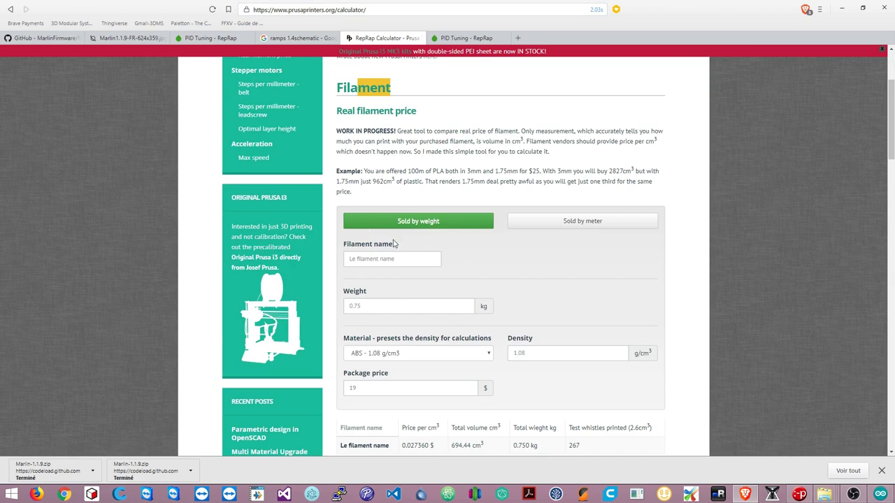
Locate the Stepper Motors section and highlight the word "belt" in its belt driven systems heading.
{"action": "scroll", "coordinate": [392, 254], "scroll_direction": "down", "scroll_amount": 5}
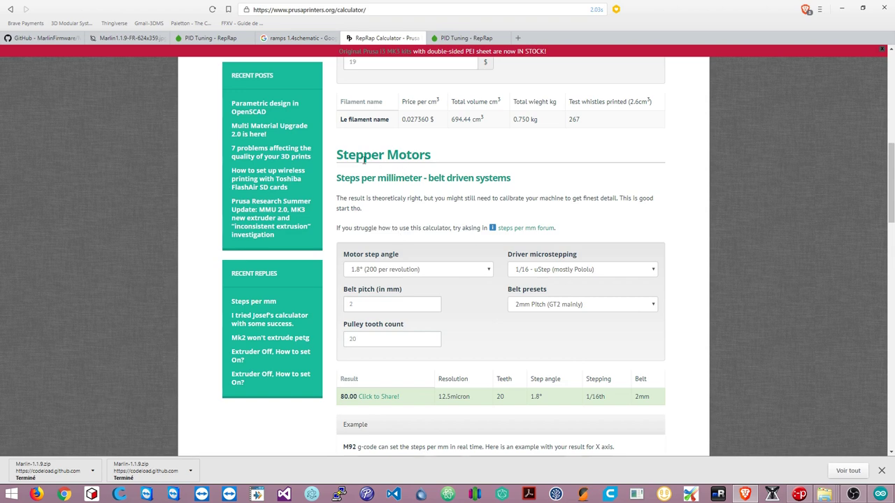
{"action": "double_click", "coordinate": [360, 159]}
{"action": "left_click", "coordinate": [352, 158]}
{"action": "left_click_drag", "start_coordinate": [431, 158], "coordinate": [344, 157]}
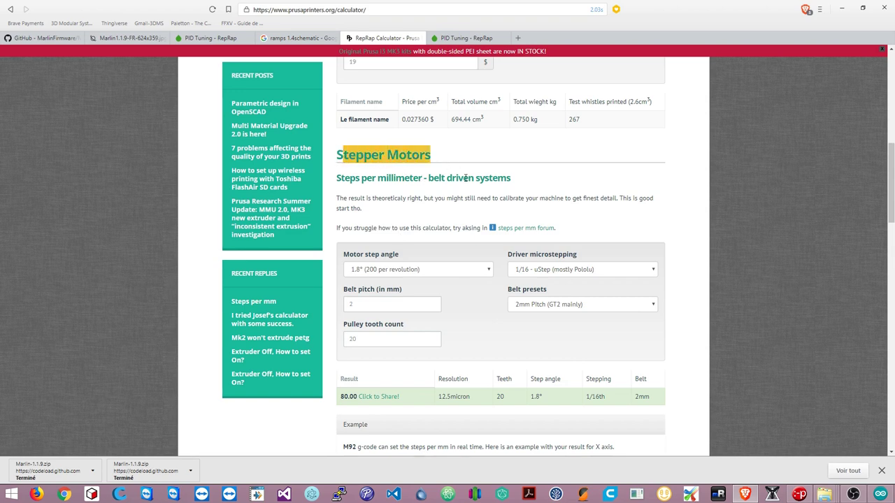
{"action": "double_click", "coordinate": [465, 178]}
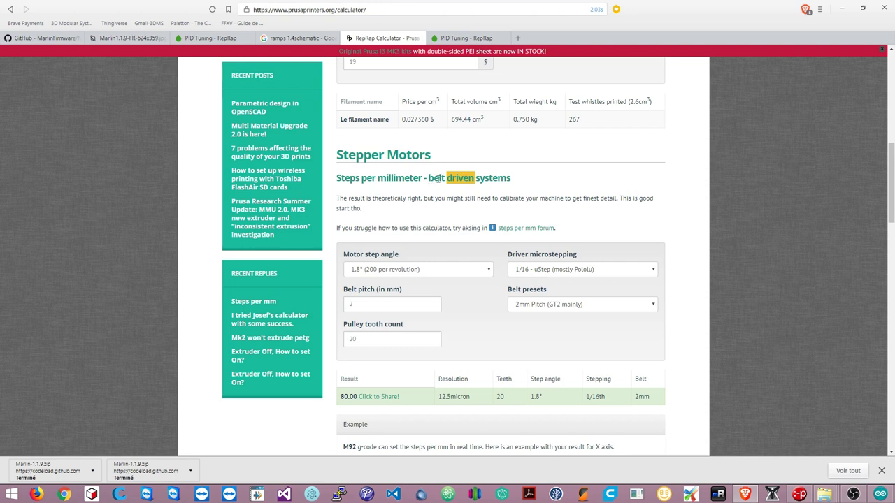
{"action": "left_click", "coordinate": [436, 178]}
{"action": "mouse_move", "coordinate": [429, 178]}
{"action": "left_mouse_down"}
{"action": "mouse_move", "coordinate": [471, 178]}
{"action": "mouse_move", "coordinate": [444, 178]}
{"action": "left_mouse_up"}
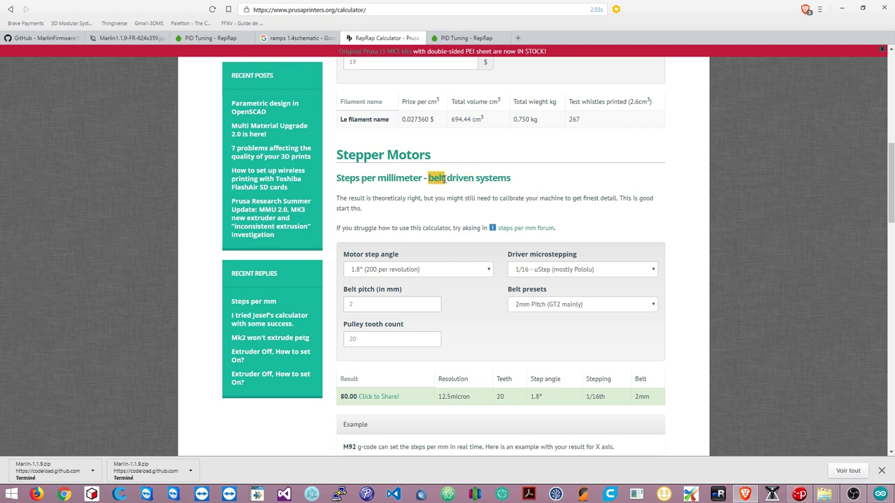
Compare the steps-per-millimeter calculators for belt driven and leadscrew driven systems, highlighting the drive type in each heading.
{"action": "scroll", "coordinate": [446, 192], "scroll_direction": "down", "scroll_amount": 5}
{"action": "scroll", "coordinate": [446, 196], "scroll_direction": "up", "scroll_amount": 1}
{"action": "double_click", "coordinate": [443, 213]}
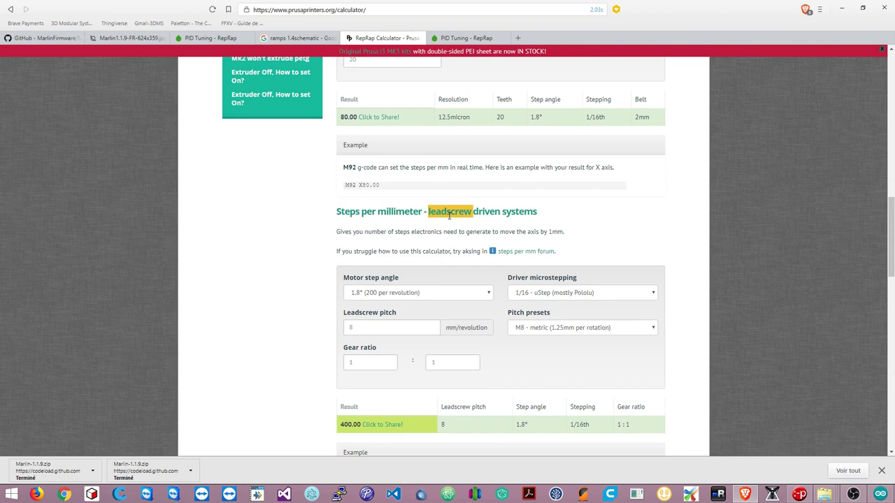
{"action": "scroll", "coordinate": [448, 216], "scroll_direction": "up", "scroll_amount": 6}
{"action": "scroll", "coordinate": [429, 218], "scroll_direction": "down", "scroll_amount": 2}
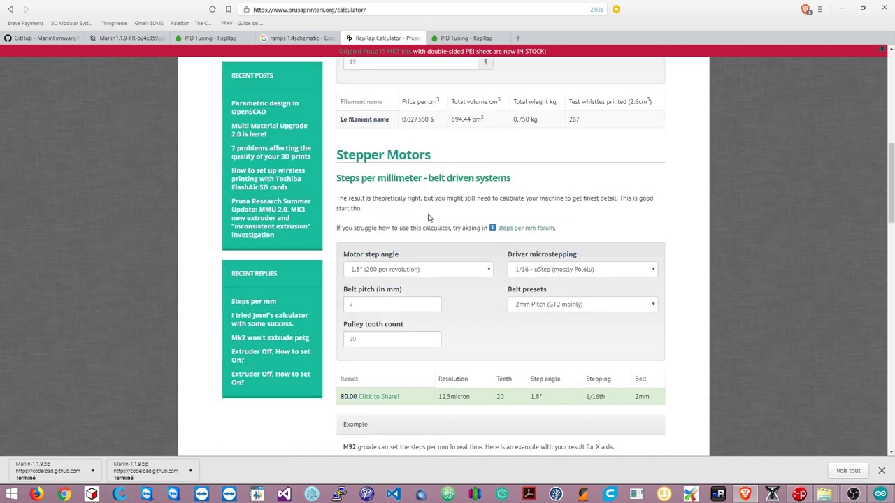
{"action": "double_click", "coordinate": [431, 178]}
{"action": "scroll", "coordinate": [423, 252], "scroll_direction": "down", "scroll_amount": 1}
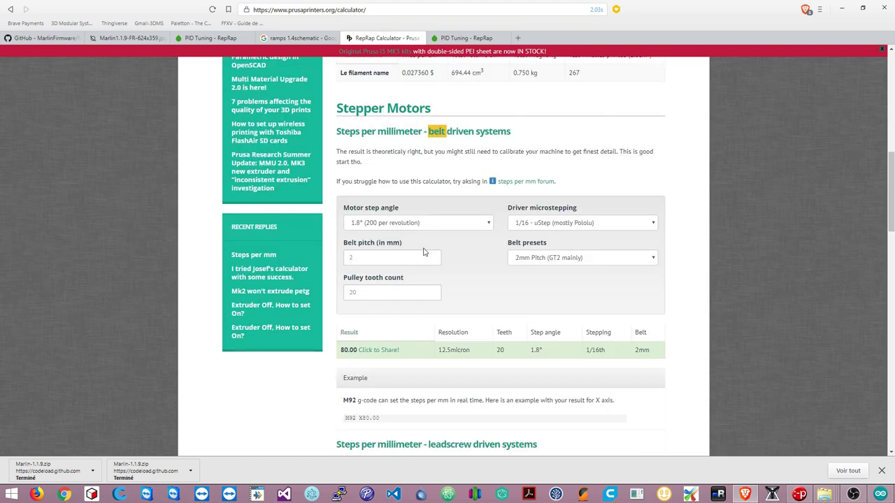
{"action": "scroll", "coordinate": [423, 251], "scroll_direction": "down", "scroll_amount": 3}
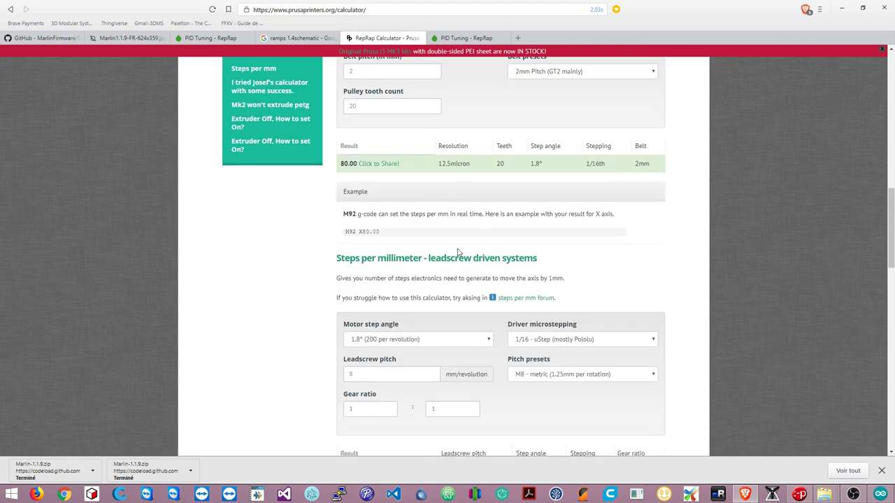
{"action": "double_click", "coordinate": [459, 256]}
{"action": "scroll", "coordinate": [481, 254], "scroll_direction": "up", "scroll_amount": 4}
{"action": "scroll", "coordinate": [472, 232], "scroll_direction": "down", "scroll_amount": 3}
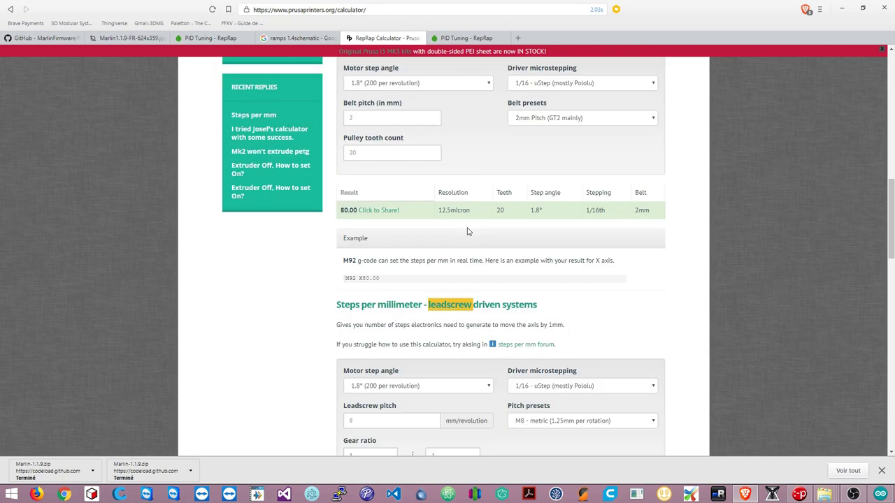
{"action": "scroll", "coordinate": [468, 231], "scroll_direction": "up", "scroll_amount": 3}
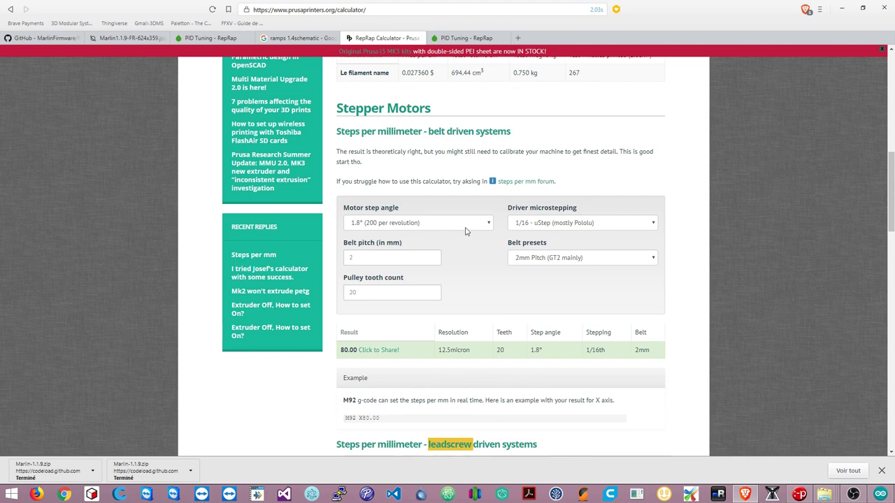
{"action": "left_click", "coordinate": [444, 131]}
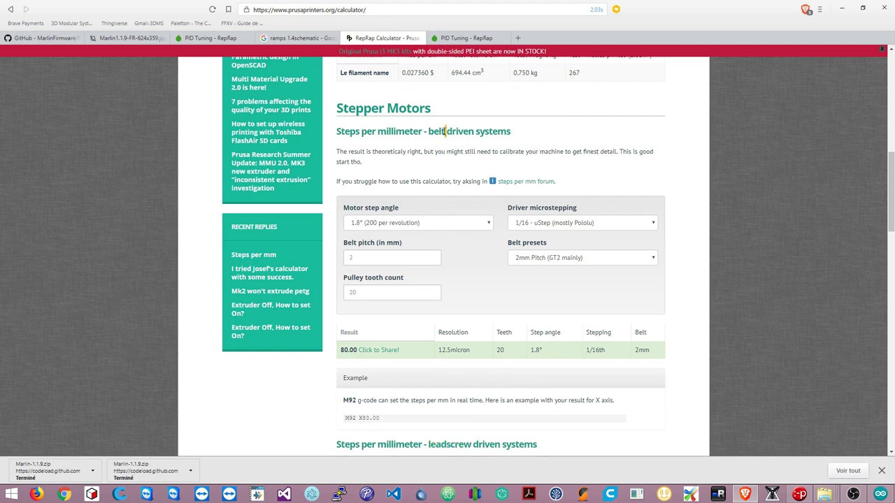
{"action": "double_click", "coordinate": [437, 131]}
Try the 0.9° (400 per revolution) motor step angle in the belt driven calculator.
{"action": "left_click", "coordinate": [416, 226]}
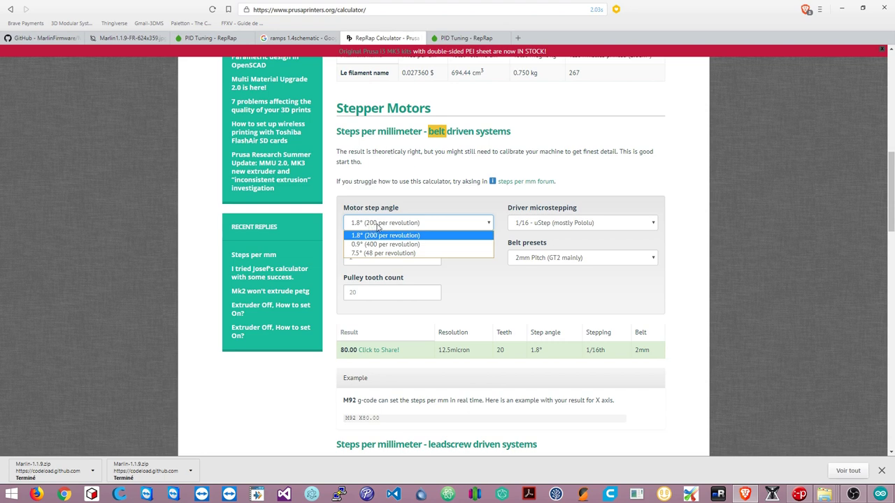
{"action": "left_click", "coordinate": [431, 203]}
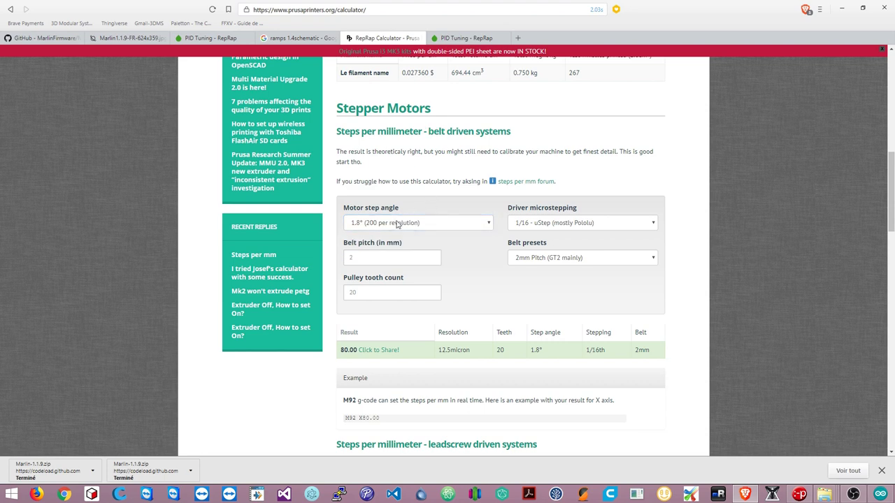
{"action": "left_click", "coordinate": [396, 224]}
{"action": "left_click", "coordinate": [384, 246]}
{"action": "left_click", "coordinate": [390, 224]}
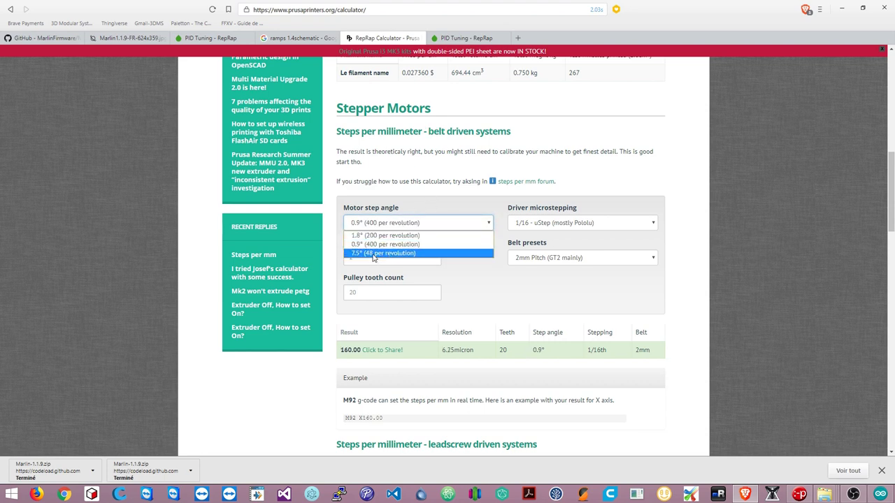
{"action": "left_click", "coordinate": [383, 244]}
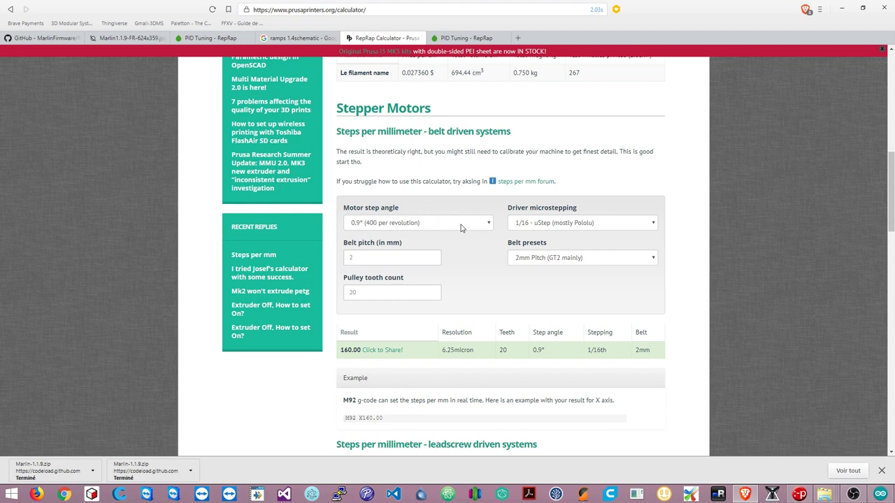
View the driver microstepping options and set the belt calculator's motor step angle to 1.8° (200 per revolution).
{"action": "left_click", "coordinate": [551, 222]}
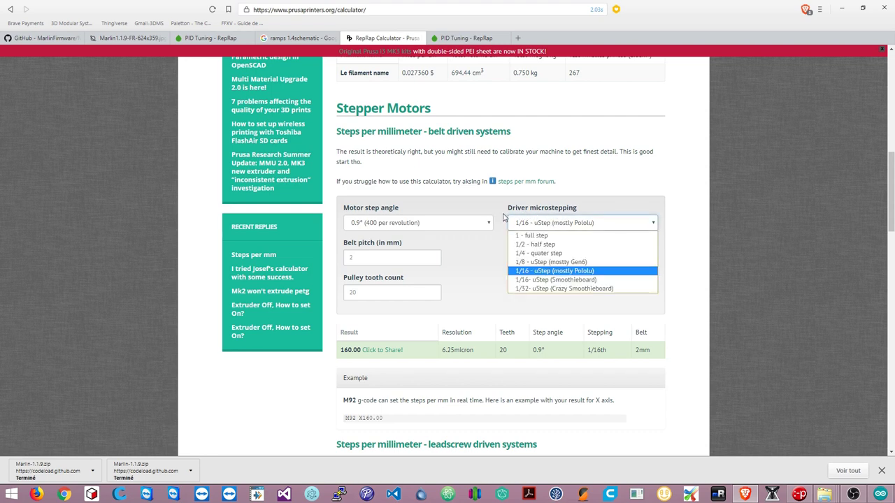
{"action": "left_click", "coordinate": [458, 223]}
{"action": "left_click", "coordinate": [362, 240]}
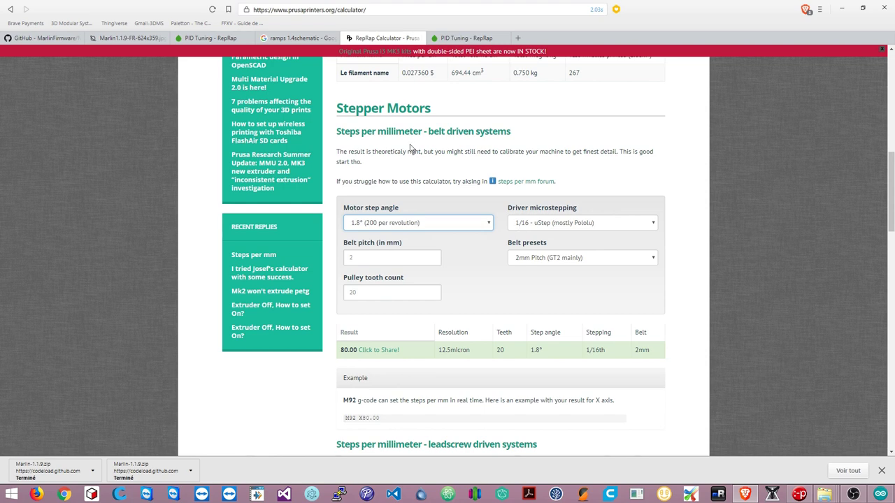
Consult the RAMPS 1.4 schematic page and return to the RepRap calculator.
{"action": "left_click", "coordinate": [306, 39]}
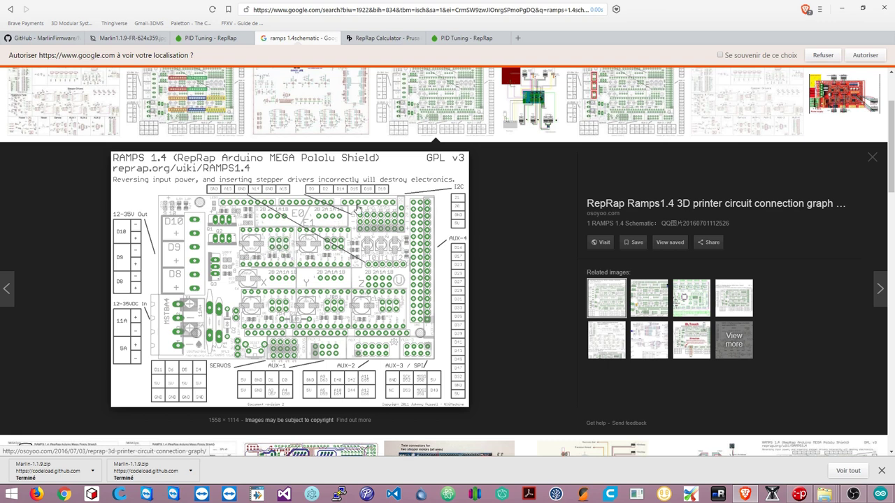
{"action": "left_click", "coordinate": [452, 39]}
{"action": "left_click", "coordinate": [381, 38]}
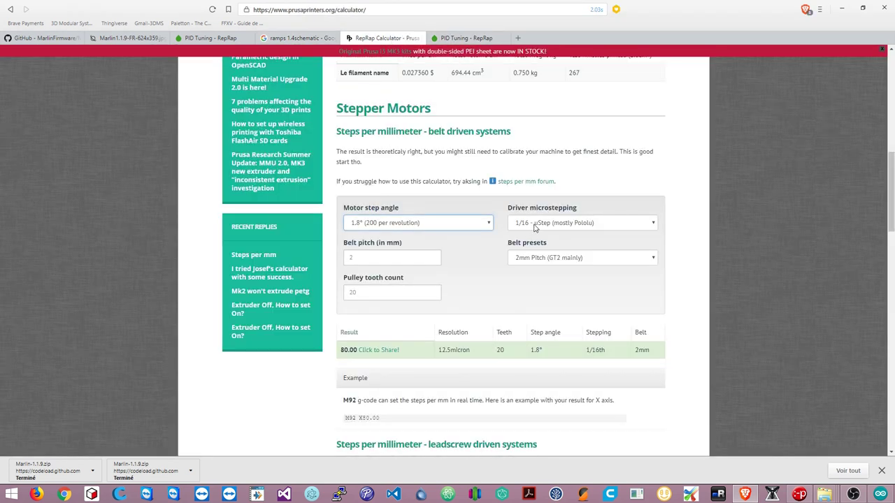
Examine the belt pitch value and the available belt presets in the belt driven calculator.
{"action": "double_click", "coordinate": [375, 256]}
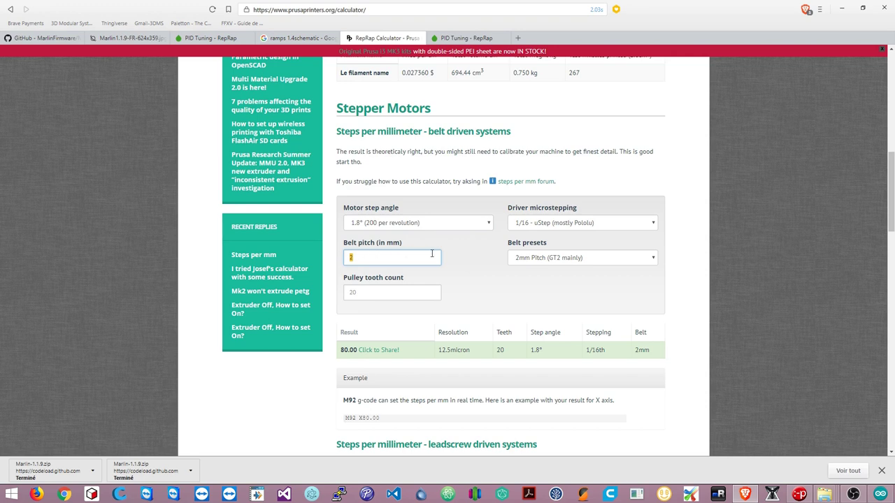
{"action": "left_click", "coordinate": [554, 258]}
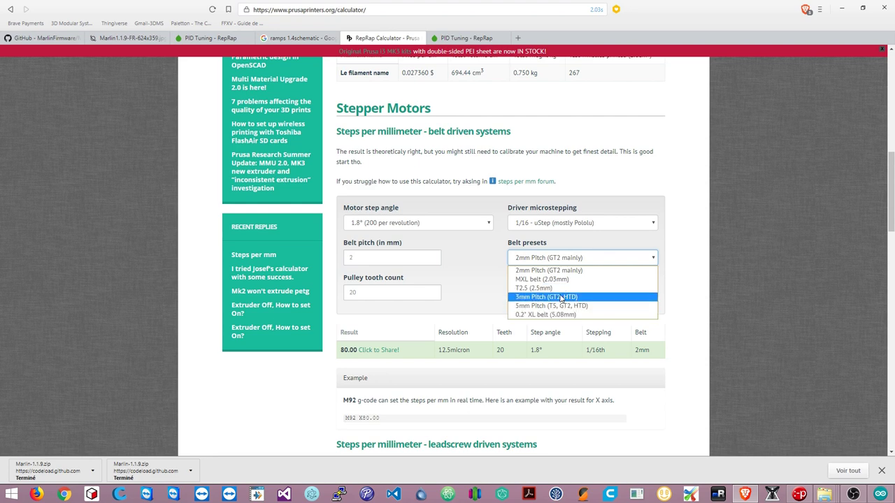
{"action": "left_click", "coordinate": [482, 265]}
Examine the pulley tooth count and the resulting steps per millimeter in the belt driven calculator.
{"action": "left_click", "coordinate": [344, 292]}
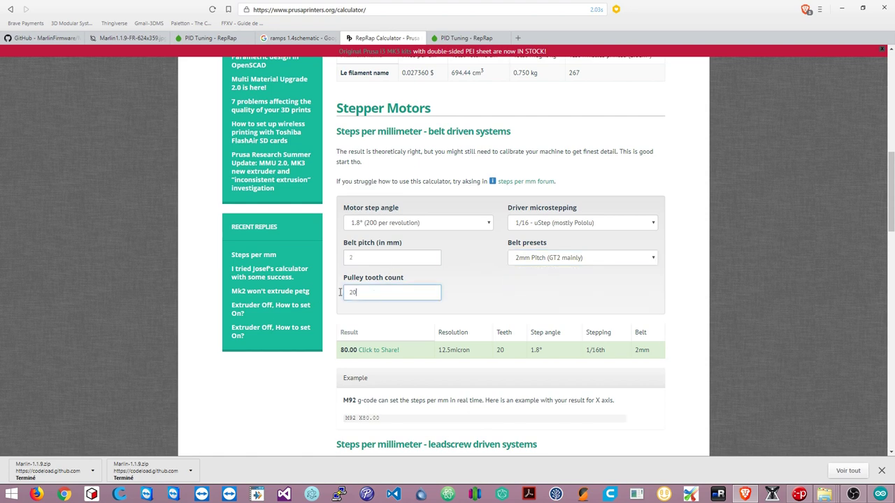
{"action": "double_click", "coordinate": [340, 293]}
{"action": "double_click", "coordinate": [342, 350]}
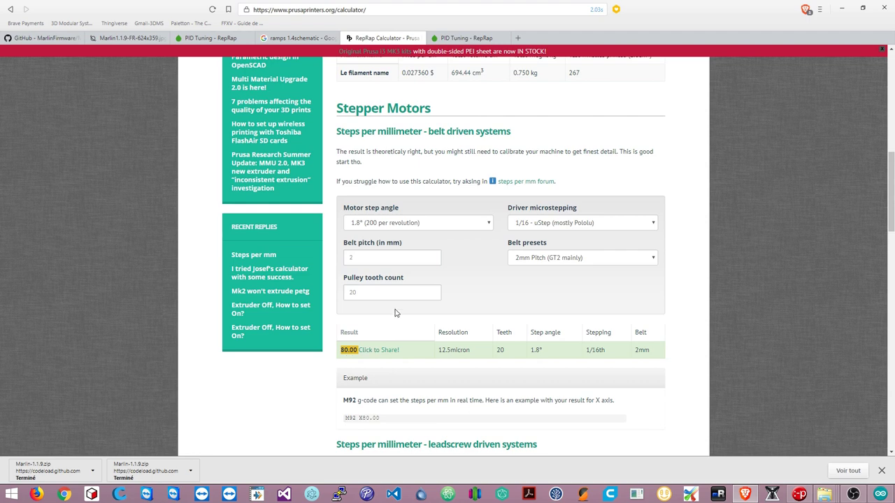
{"action": "left_click", "coordinate": [367, 298]}
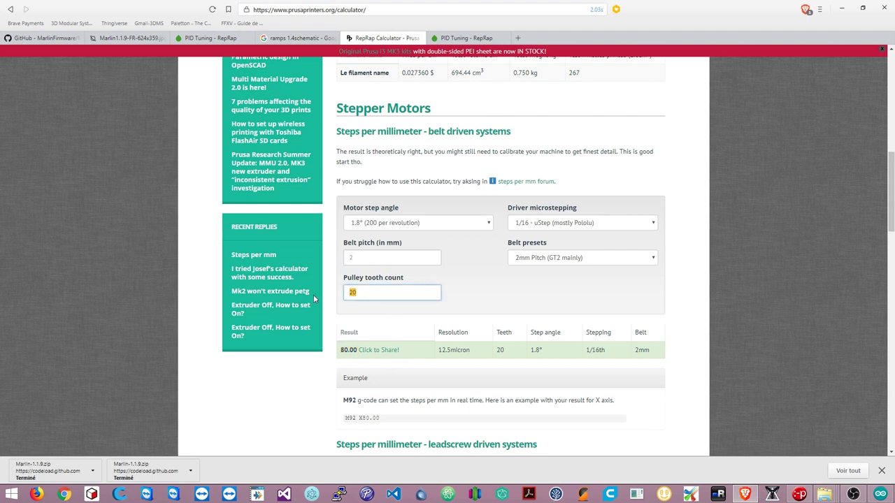
Set the belt calculator's pulley tooth count to 16 and check the resulting steps per millimeter and resolution.
{"action": "double_click", "coordinate": [347, 350]}
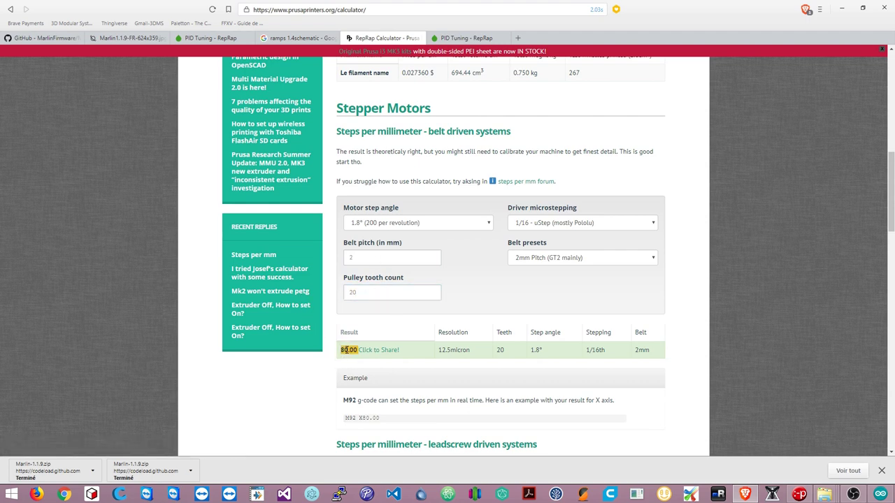
{"action": "double_click", "coordinate": [440, 350]}
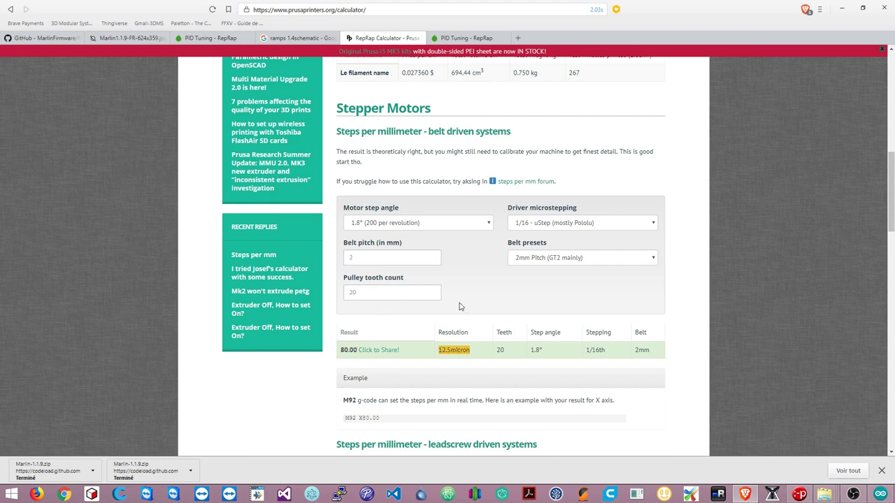
{"action": "left_click", "coordinate": [380, 293]}
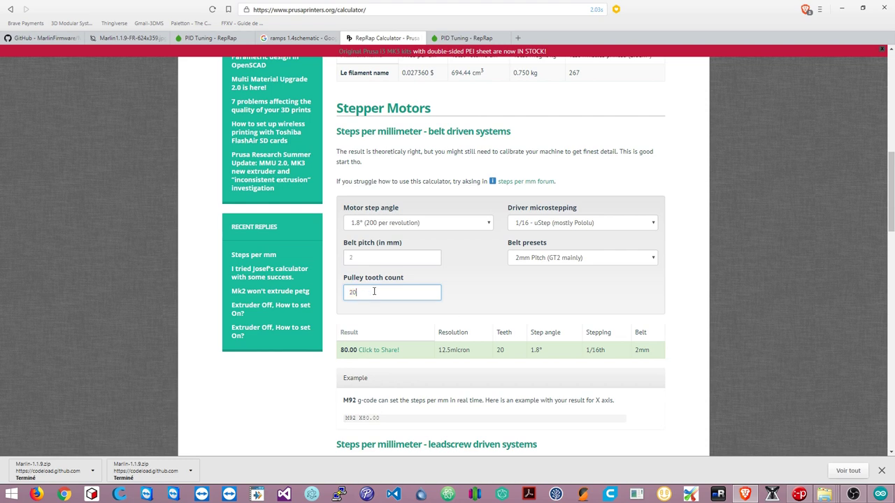
{"action": "type", "text": "16"}
{"action": "left_click", "coordinate": [497, 306]}
{"action": "double_click", "coordinate": [345, 349]}
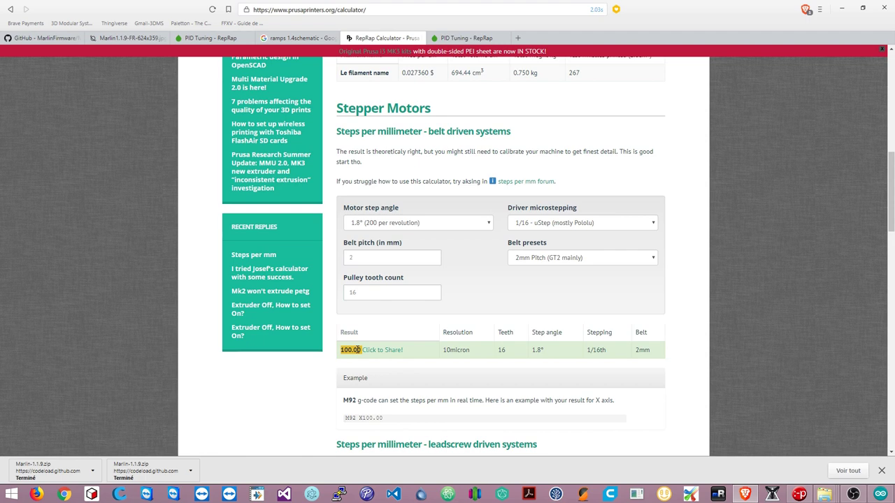
{"action": "double_click", "coordinate": [451, 350]}
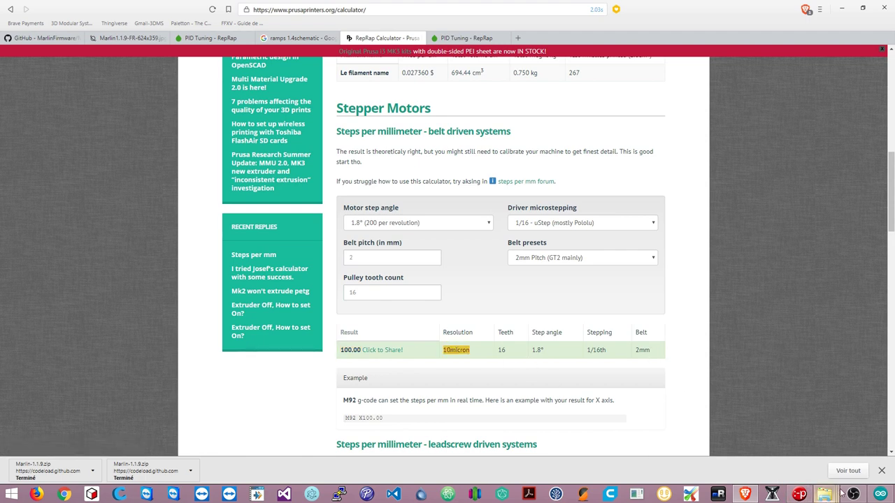
In the Arduino IDE, set the X and Y values of DEFAULT_AXIS_STEPS_PER_UNIT in Configuration.h to 100.
{"action": "left_click", "coordinate": [879, 493]}
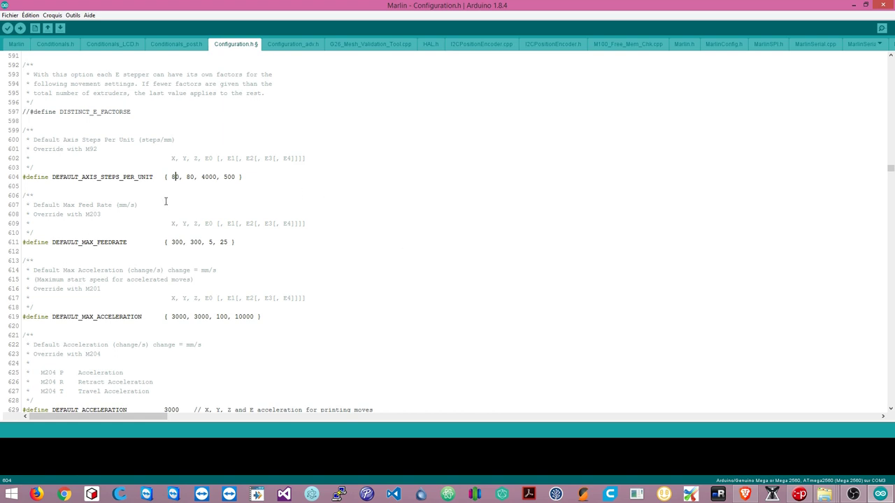
{"action": "left_click_drag", "start_coordinate": [175, 176], "coordinate": [172, 177]}
{"action": "type", "text": "10"}
{"action": "left_click_drag", "start_coordinate": [197, 177], "coordinate": [189, 177]}
{"action": "type", "text": "10"}
{"action": "double_click", "coordinate": [215, 177]}
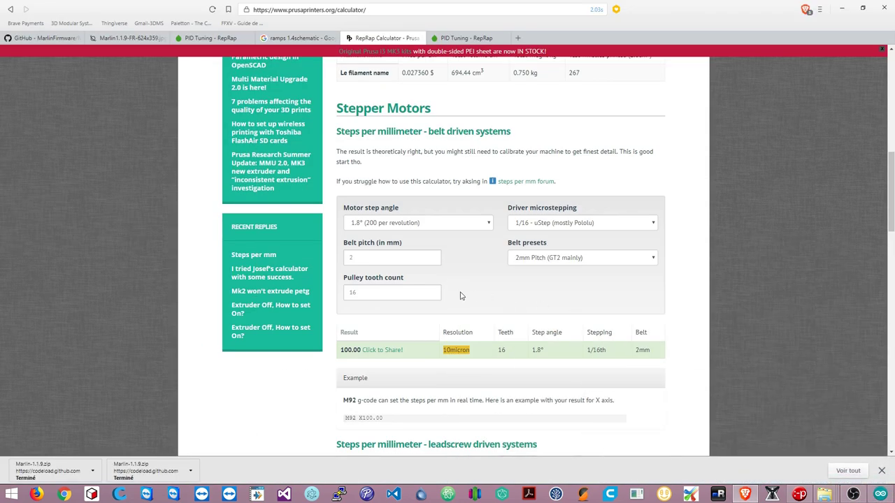
Return to the RepRap calculator and examine the motor step angle and driver microstepping options for leadscrew driven systems.
{"action": "scroll", "coordinate": [489, 199], "scroll_direction": "down", "scroll_amount": 4}
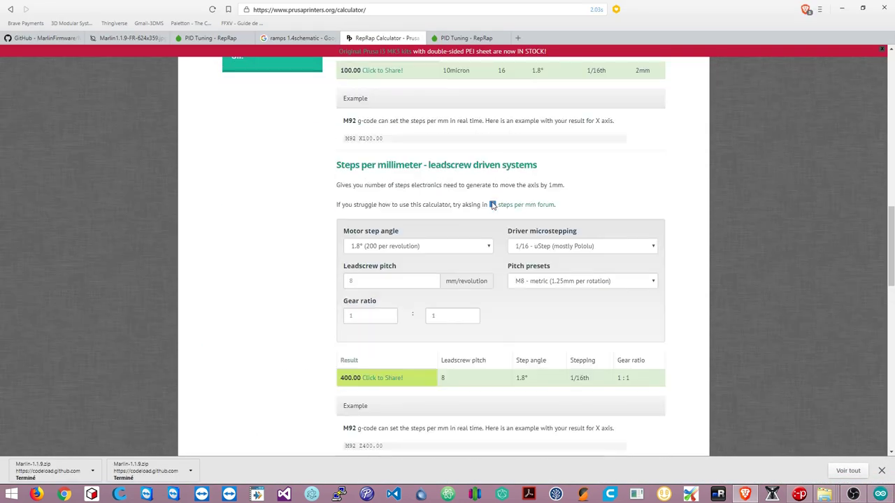
{"action": "double_click", "coordinate": [439, 165]}
{"action": "left_click", "coordinate": [438, 165]}
{"action": "double_click", "coordinate": [438, 165]}
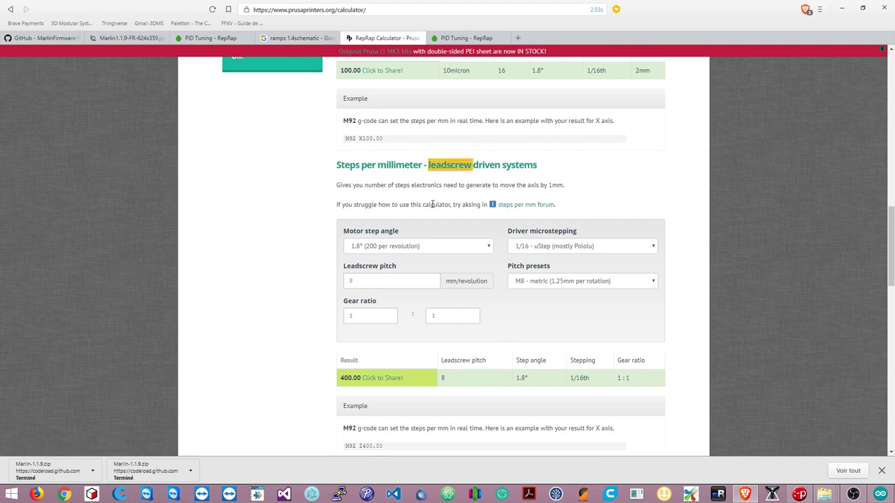
{"action": "scroll", "coordinate": [431, 204], "scroll_direction": "down", "scroll_amount": 1}
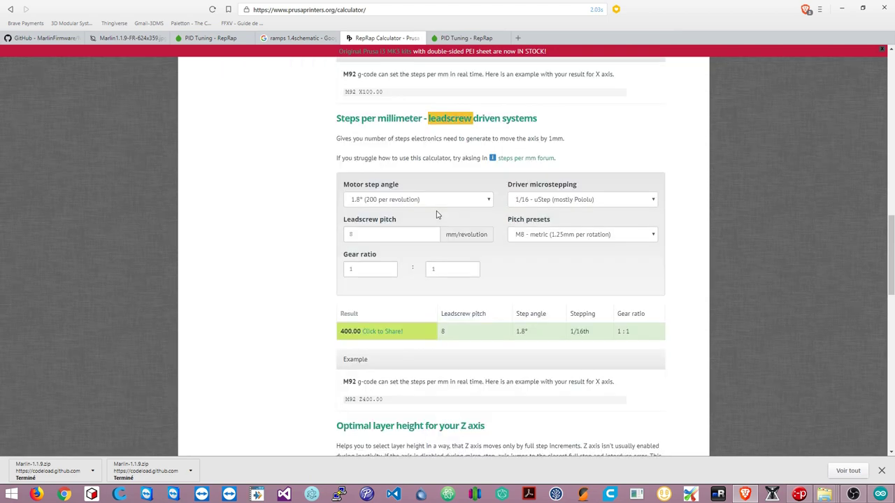
{"action": "left_click", "coordinate": [392, 201]}
{"action": "left_click", "coordinate": [381, 208]}
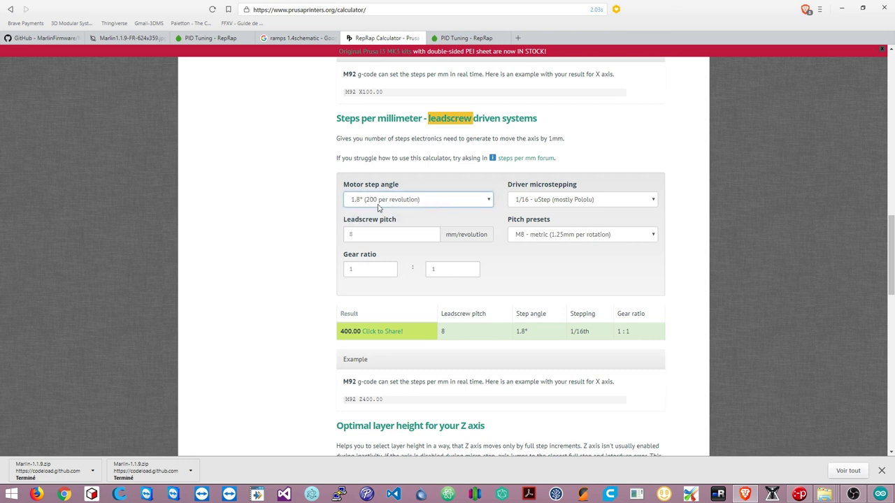
{"action": "left_click", "coordinate": [547, 200]}
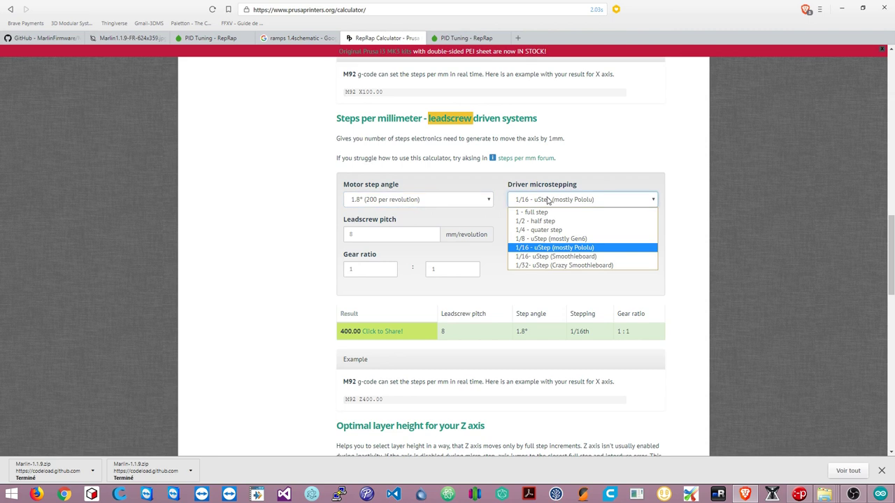
Set the leadscrew pitch to 1.25 mm per revolution and check the resulting steps per millimeter.
{"action": "left_click", "coordinate": [418, 236]}
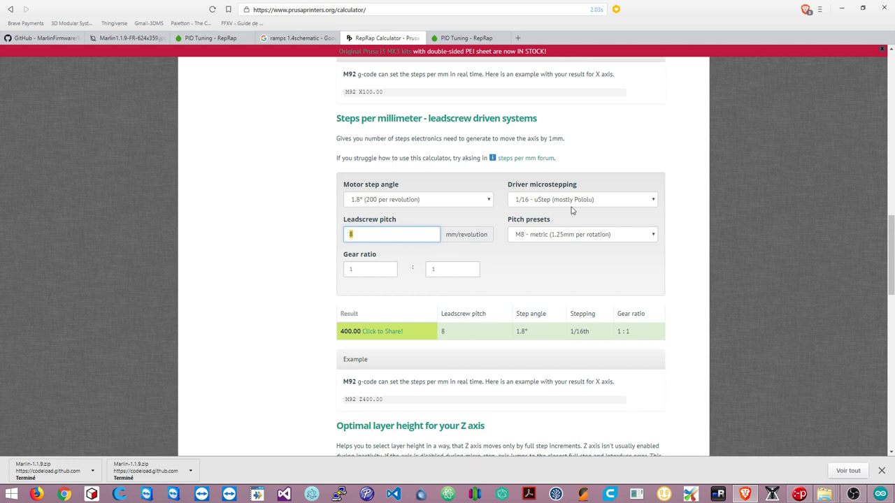
{"action": "type", "text": "15.5.25"}
{"action": "left_click", "coordinate": [528, 250]}
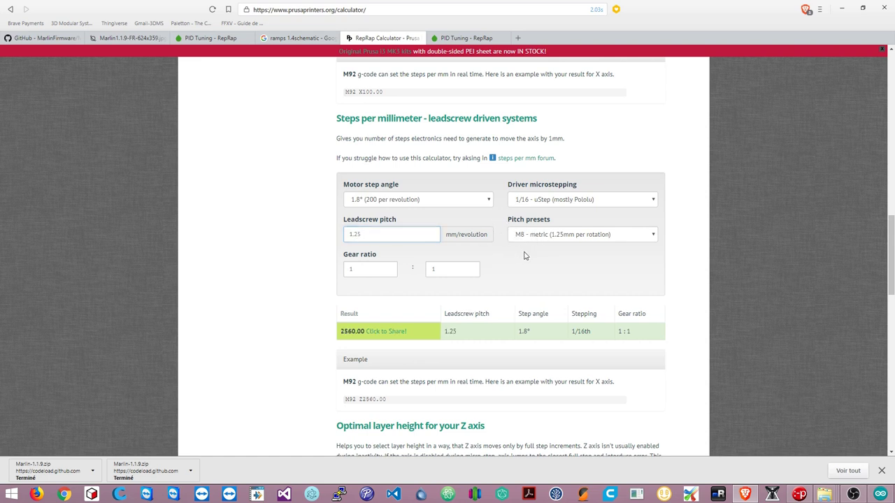
{"action": "double_click", "coordinate": [353, 331]}
{"action": "left_click_drag", "start_coordinate": [348, 335], "coordinate": [418, 344]}
Apply the M5 - metric (0.8mm per rotation) pitch preset and check the resulting steps per millimeter.
{"action": "left_click", "coordinate": [549, 240]}
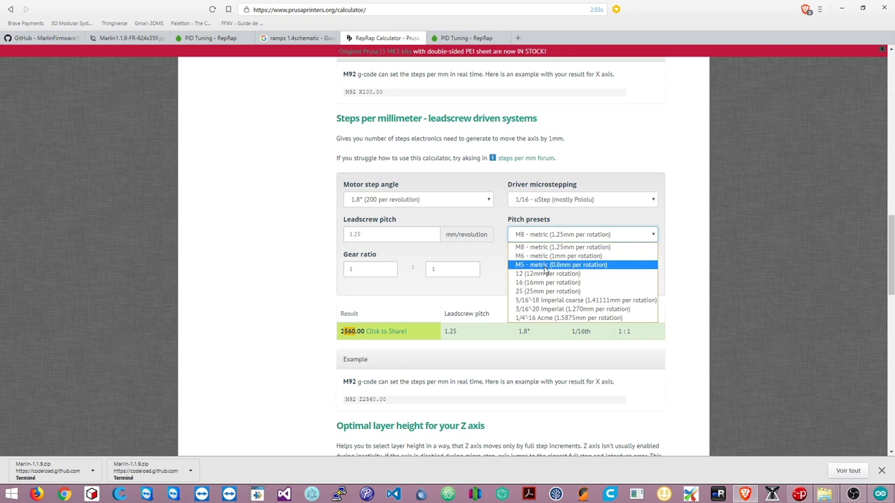
{"action": "left_click", "coordinate": [546, 265]}
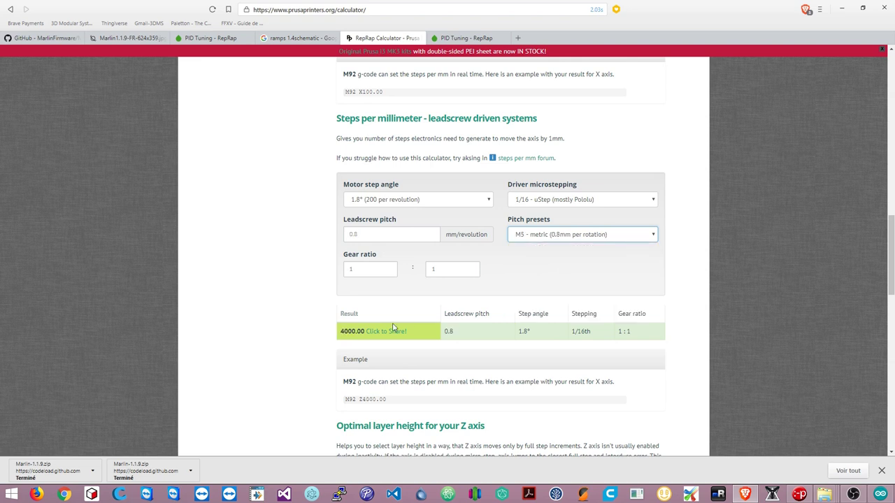
{"action": "double_click", "coordinate": [343, 331]}
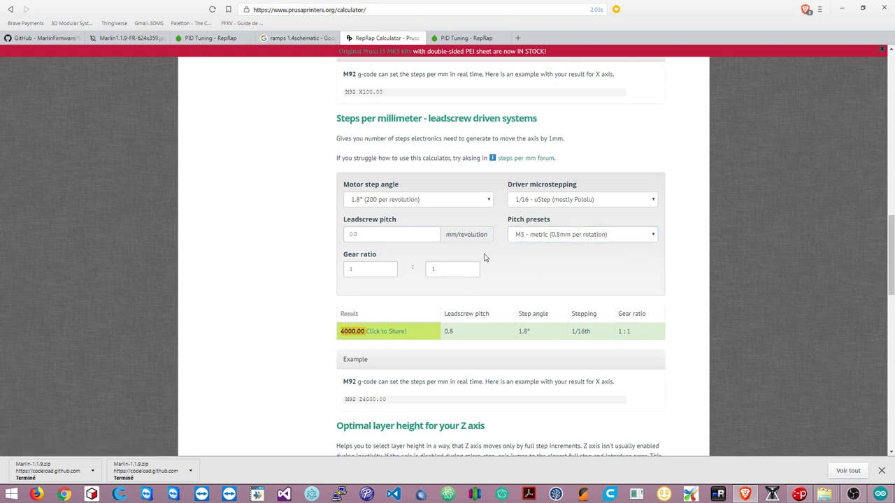
{"action": "left_click", "coordinate": [371, 237]}
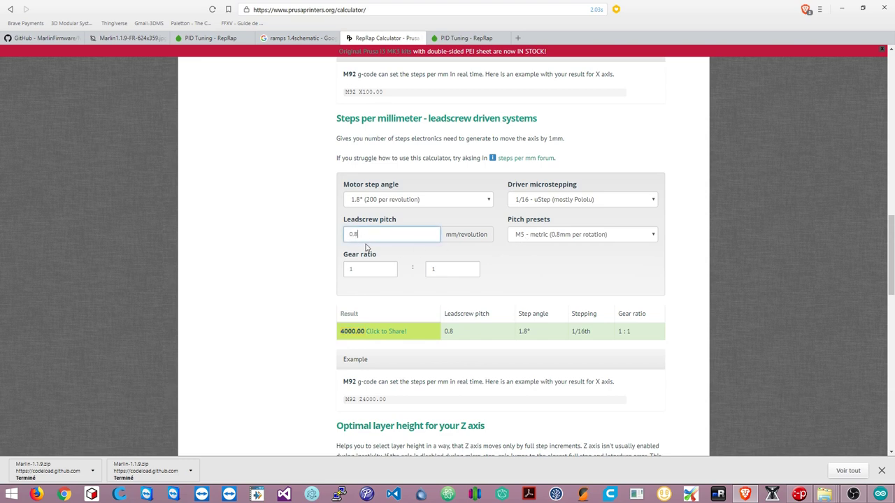
{"action": "double_click", "coordinate": [364, 236]}
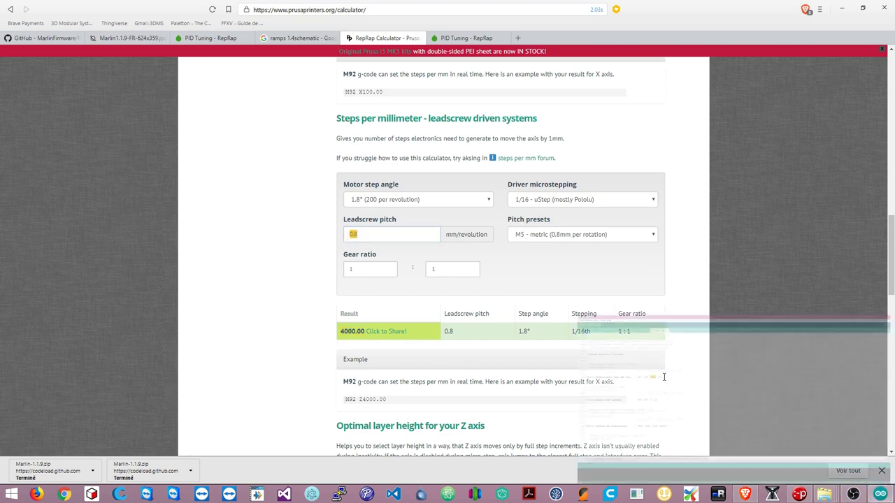
Compare the result with the Z value of DEFAULT_AXIS_STEPS_PER_UNIT in the Arduino IDE and return to the calculator.
{"action": "left_click", "coordinate": [880, 494]}
{"action": "left_click", "coordinate": [206, 182]}
{"action": "double_click", "coordinate": [216, 176]}
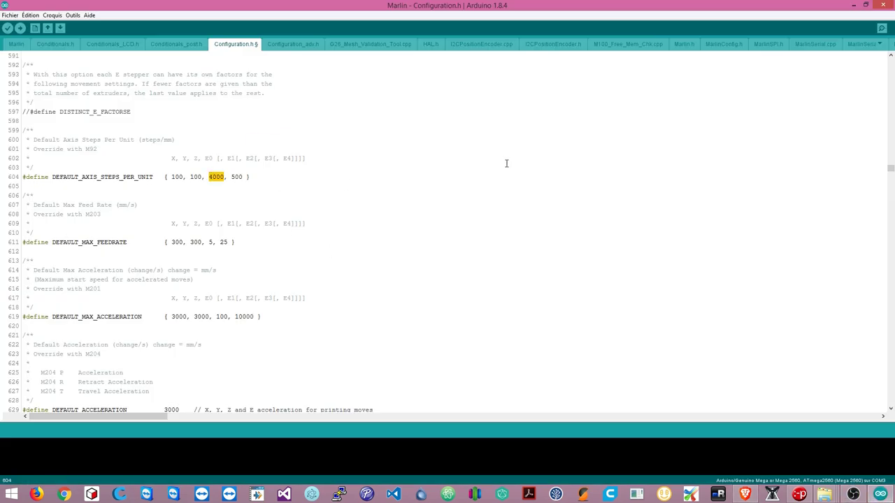
{"action": "left_click", "coordinate": [864, 5]}
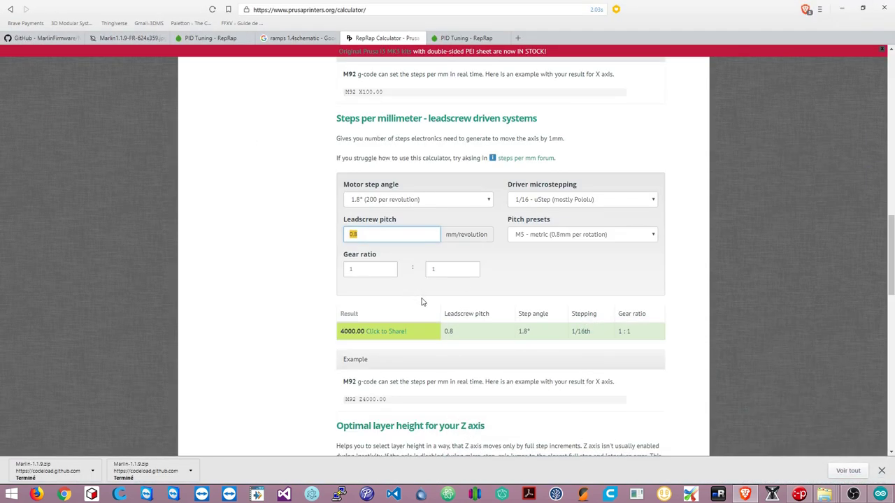
Apply the M8 - metric (1.25mm per rotation) preset, change the leadscrew pitch to 1.5, and check the result.
{"action": "left_click", "coordinate": [519, 238]}
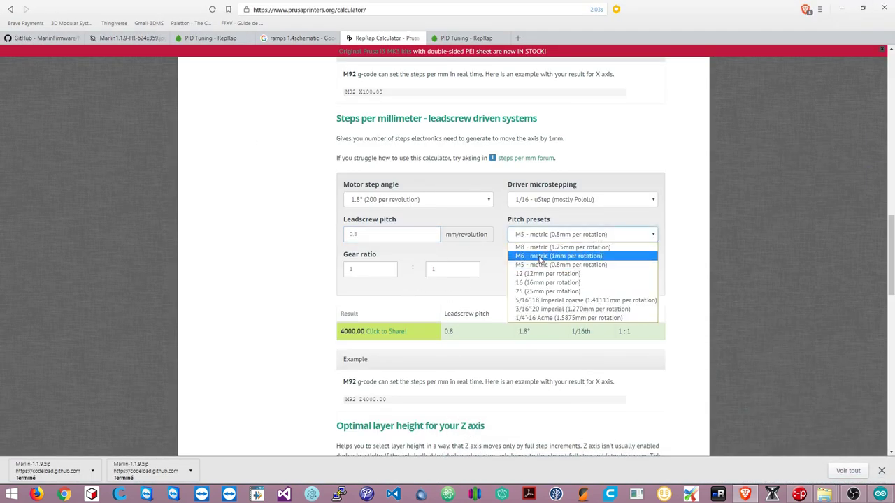
{"action": "left_click", "coordinate": [540, 252]}
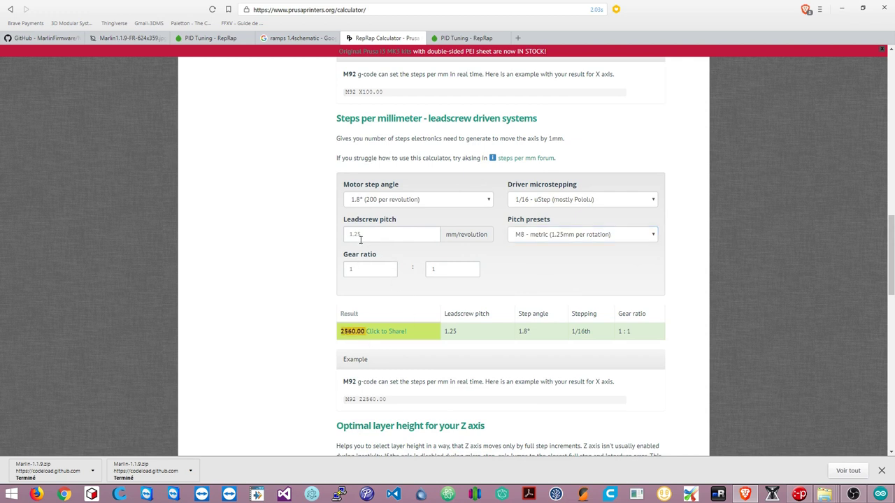
{"action": "left_click_drag", "start_coordinate": [362, 235], "coordinate": [356, 236]}
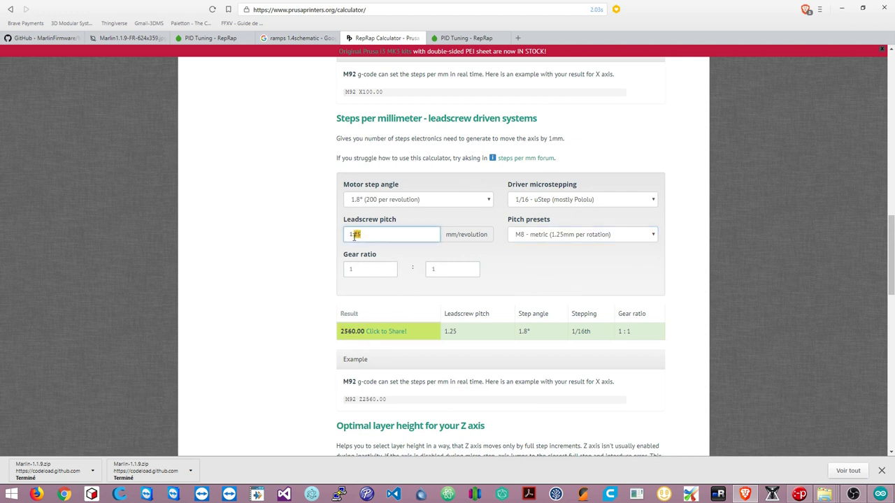
{"action": "type", "text": "6"}
{"action": "key", "text": "BackSpace"}
{"action": "type", "text": "5"}
{"action": "left_click", "coordinate": [524, 262]}
{"action": "double_click", "coordinate": [352, 331]}
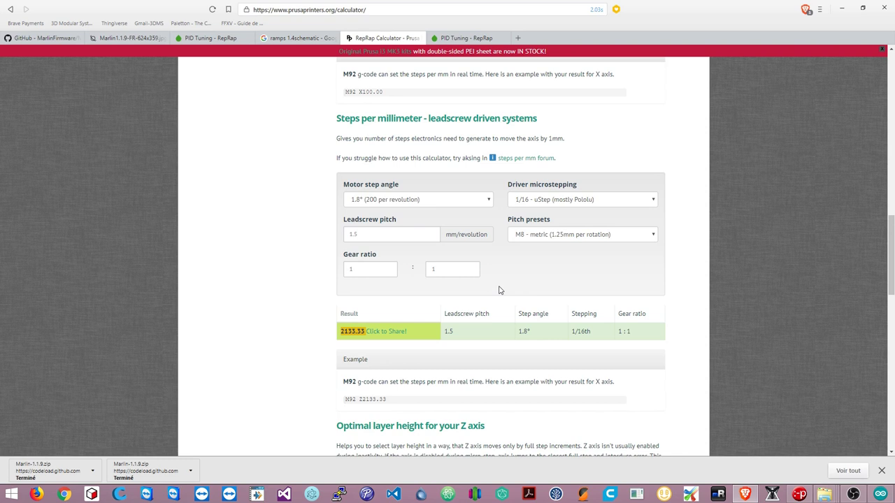
Set the leadscrew pitch to 2 mm per revolution to calculate its steps per millimeter.
{"action": "left_click", "coordinate": [383, 235]}
{"action": "key", "text": "BackSpace"}
{"action": "key", "text": "BackSpace"}
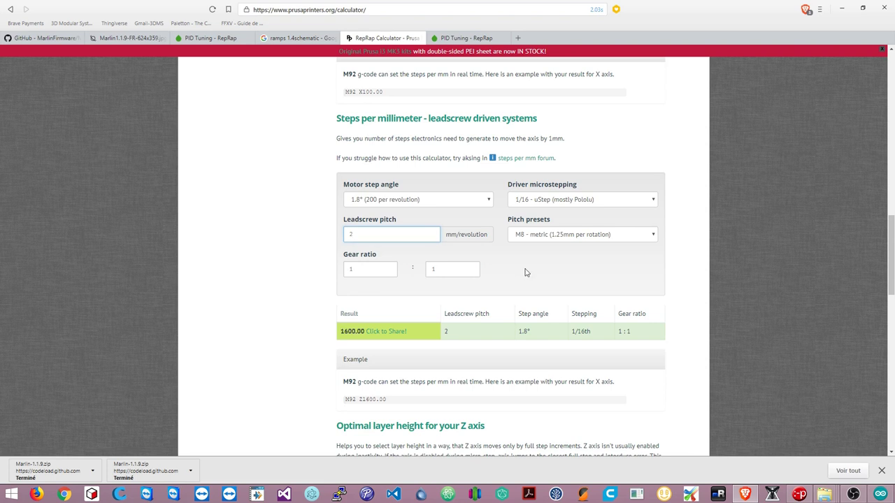
{"action": "left_click", "coordinate": [529, 273]}
Set the leadscrew pitch to 8 mm per revolution and check the resulting steps per millimeter.
{"action": "left_click", "coordinate": [373, 237]}
{"action": "left_click_drag", "start_coordinate": [373, 235], "coordinate": [320, 249]}
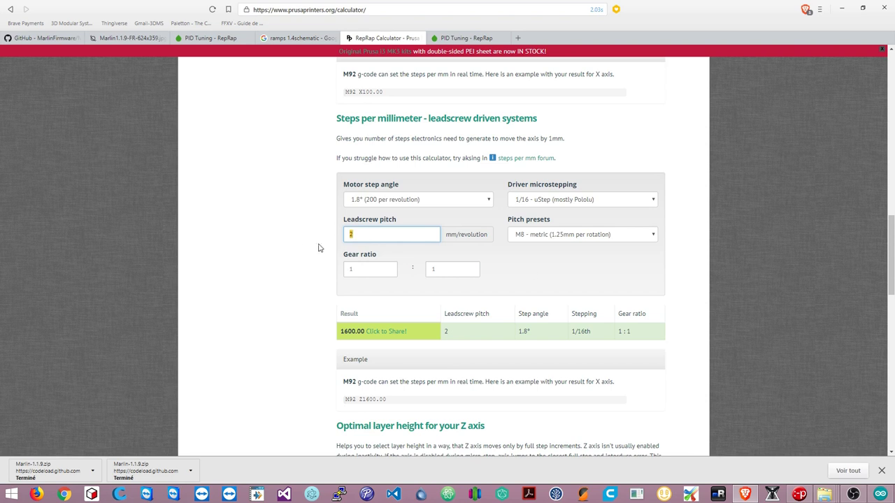
{"action": "type", "text": "8"}
{"action": "left_click", "coordinate": [533, 278]}
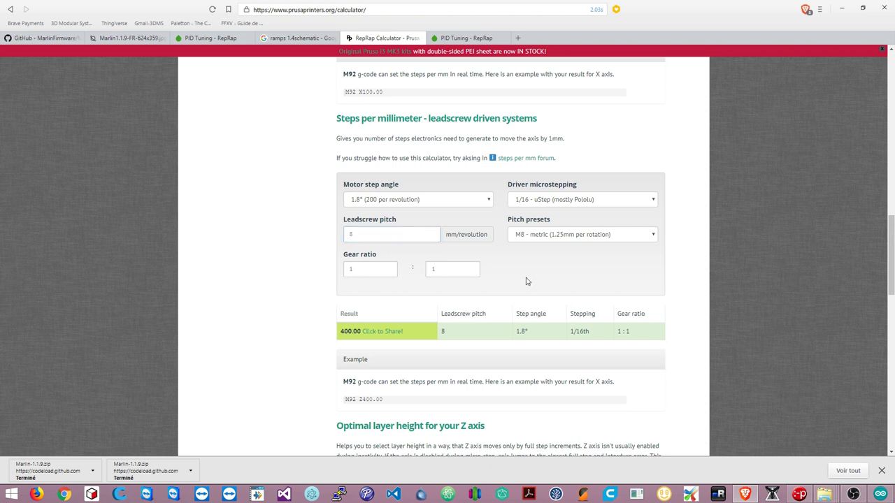
{"action": "double_click", "coordinate": [348, 333]}
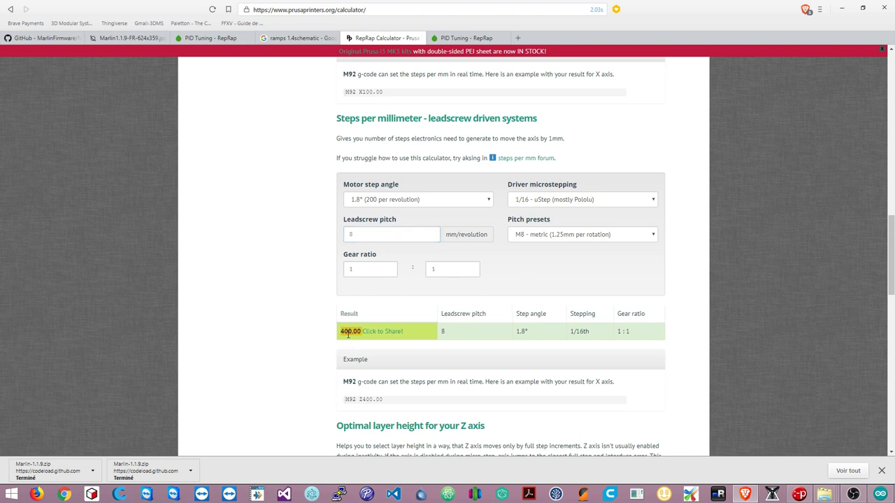
Set the leadscrew pitch to 4 mm per revolution and check the resulting steps per millimeter.
{"action": "left_click", "coordinate": [354, 232]}
{"action": "key", "text": "BackSpace"}
{"action": "type", "text": "4"}
{"action": "left_click", "coordinate": [553, 267]}
{"action": "double_click", "coordinate": [349, 333]}
{"action": "left_click", "coordinate": [374, 234]}
{"action": "left_click_drag", "start_coordinate": [384, 234], "coordinate": [336, 239]}
{"action": "double_click", "coordinate": [350, 332]}
{"action": "scroll", "coordinate": [548, 305], "scroll_direction": "down", "scroll_amount": 3}
{"action": "scroll", "coordinate": [549, 306], "scroll_direction": "up", "scroll_amount": 2}
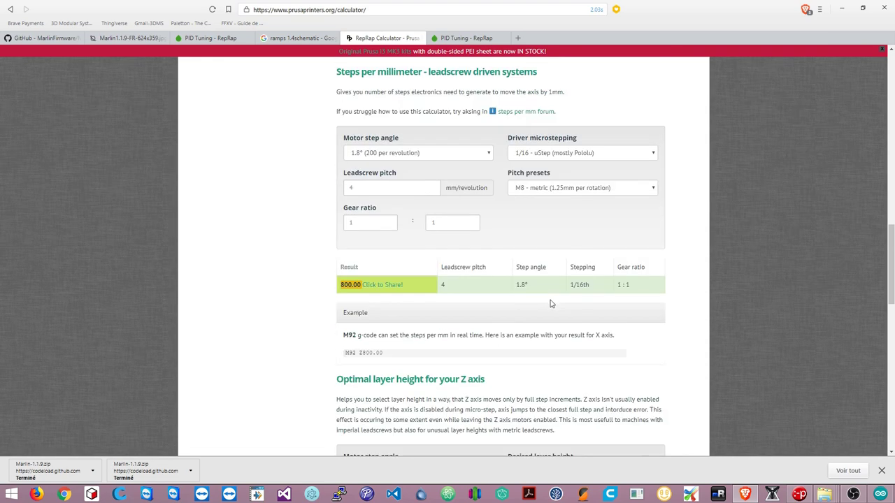
In the Arduino IDE, enter 2560 as a trial Z value in DEFAULT_AXIS_STEPS_PER_UNIT and clear it again.
{"action": "left_click", "coordinate": [823, 434]}
{"action": "double_click", "coordinate": [214, 177]}
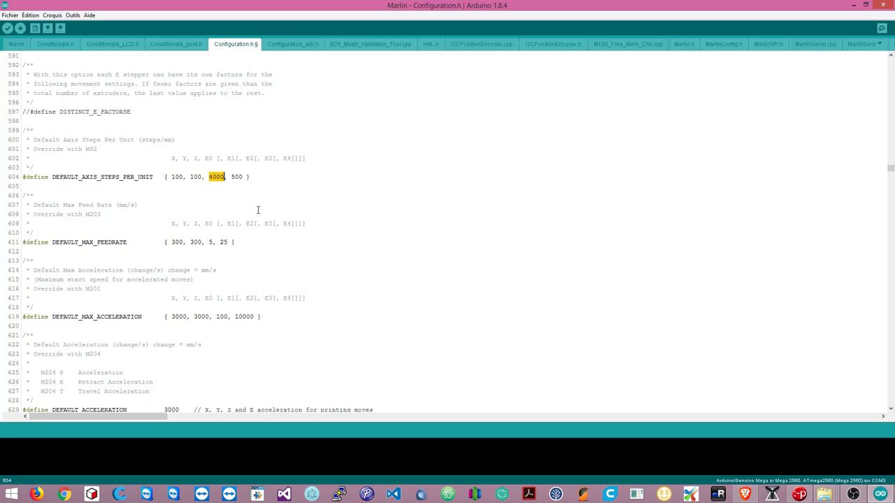
{"action": "type", "text": "2560"}
{"action": "key", "text": "BackSpace"}
{"action": "key", "text": "BackSpace"}
{"action": "key", "text": "BackSpace"}
{"action": "key", "text": "BackSpace"}
Enter 2133.33 as a trial Z value in DEFAULT_AXIS_STEPS_PER_UNIT and clear it again.
{"action": "type", "text": "2133.33"}
{"action": "key", "text": "BackSpace"}
{"action": "key", "text": "BackSpace"}
{"action": "key", "text": "BackSpace"}
{"action": "key", "text": "BackSpace"}
{"action": "key", "text": "BackSpace"}
{"action": "key", "text": "BackSpace"}
{"action": "key", "text": "BackSpace"}
Try 1600 and 400 in turn as the Z value in DEFAULT_AXIS_STEPS_PER_UNIT, clearing each one.
{"action": "type", "text": "1600"}
{"action": "key", "text": "BackSpace"}
{"action": "key", "text": "BackSpace"}
{"action": "key", "text": "BackSpace"}
{"action": "key", "text": "BackSpace"}
{"action": "type", "text": "400"}
{"action": "key", "text": "BackSpace"}
{"action": "key", "text": "BackSpace"}
{"action": "key", "text": "BackSpace"}
Set the Z value of DEFAULT_AXIS_STEPS_PER_UNIT to 1600 and switch back to the RepRap calculator.
{"action": "type", "text": "2"}
{"action": "key", "text": "BackSpace"}
{"action": "type", "text": "1600"}
{"action": "left_click", "coordinate": [878, 494]}
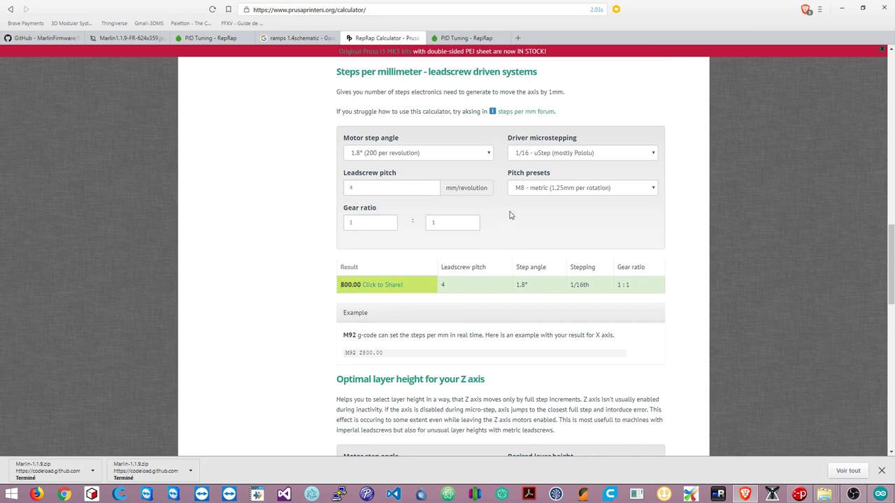
Change the leadscrew pitch back to 1.25 mm per revolution and check the resulting steps per millimeter.
{"action": "double_click", "coordinate": [345, 285]}
{"action": "left_click_drag", "start_coordinate": [419, 189], "coordinate": [297, 191]}
{"action": "type", "text": "1.25"}
{"action": "left_click", "coordinate": [491, 215]}
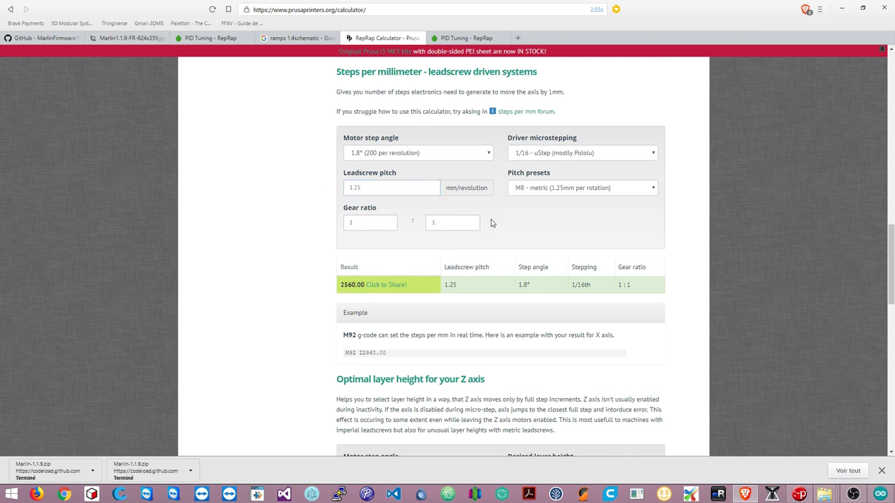
{"action": "double_click", "coordinate": [348, 282]}
{"action": "left_click_drag", "start_coordinate": [355, 290], "coordinate": [318, 287]}
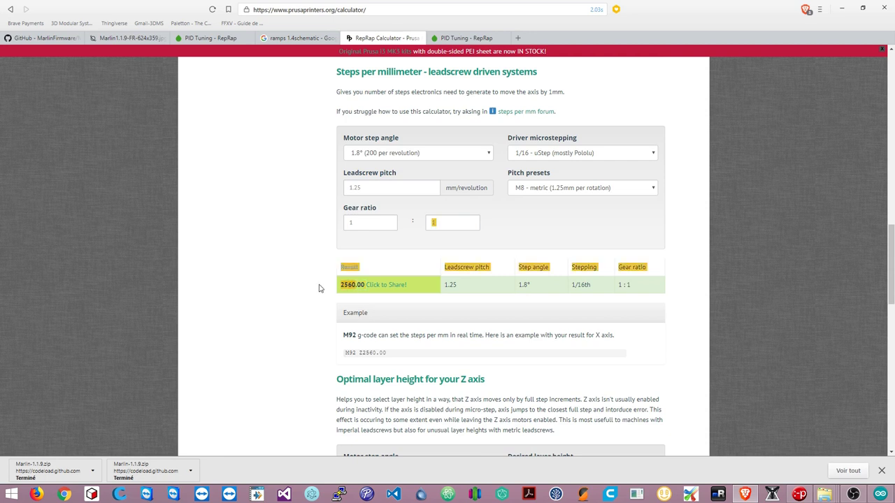
{"action": "left_click", "coordinate": [379, 293]}
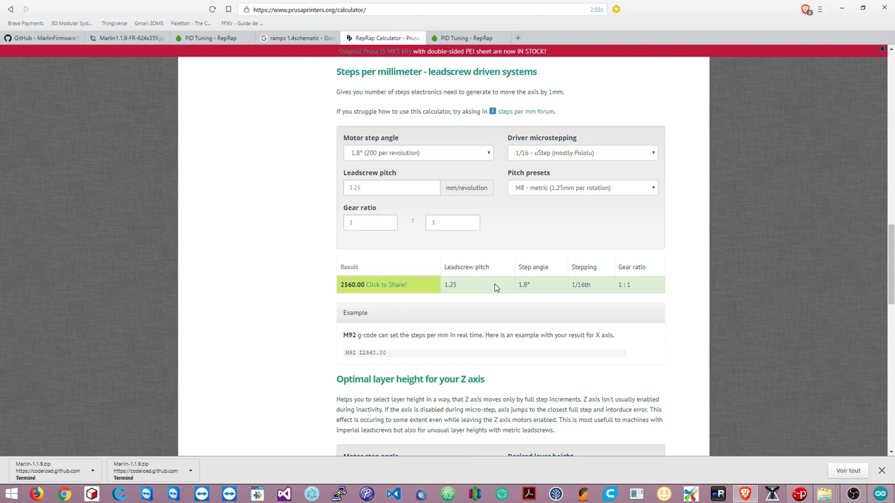
Set the leadscrew pitch to 8 mm per revolution in the leadscrew calculator and check the resulting steps per millimeter.
{"action": "double_click", "coordinate": [343, 285]}
{"action": "left_click", "coordinate": [355, 285]}
{"action": "left_click_drag", "start_coordinate": [363, 284], "coordinate": [342, 283]}
{"action": "double_click", "coordinate": [365, 188]}
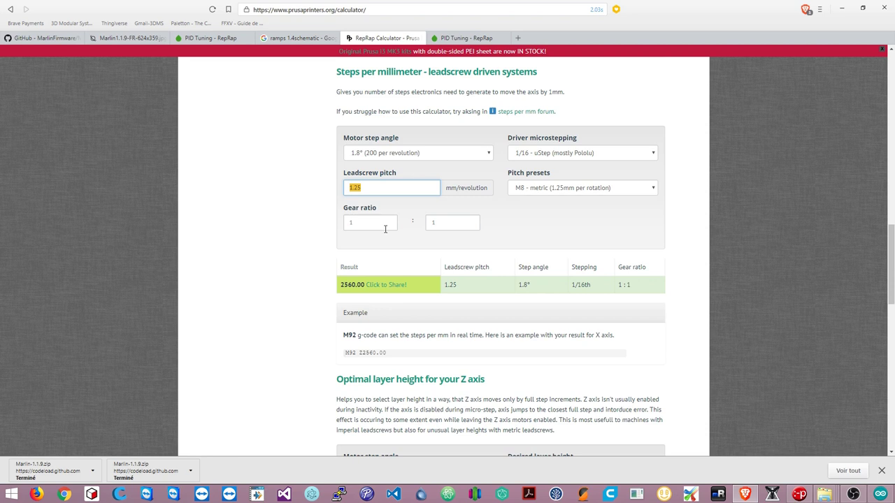
{"action": "type", "text": "8"}
{"action": "left_click", "coordinate": [556, 234]}
{"action": "double_click", "coordinate": [349, 285]}
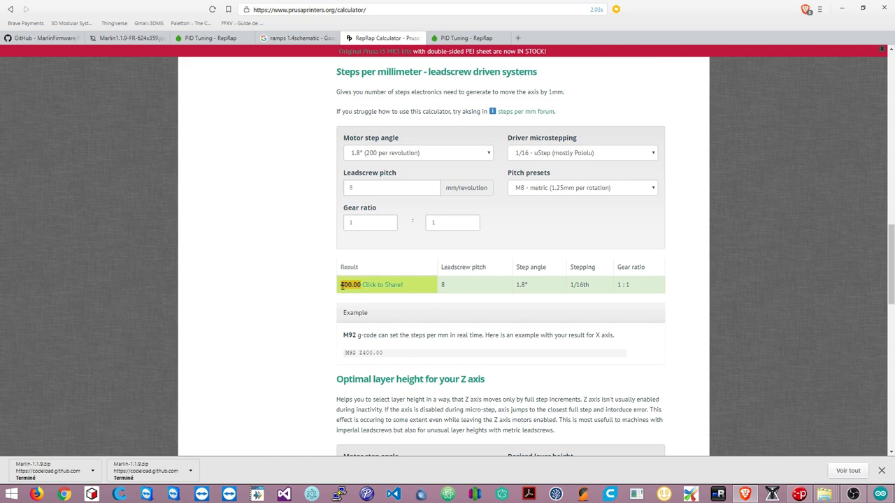
Find the calculator for the Z axis's optimal layer height and set its leadscrew pitch to 1.25 mm per revolution.
{"action": "scroll", "coordinate": [394, 302], "scroll_direction": "down", "scroll_amount": 1}
{"action": "scroll", "coordinate": [427, 300], "scroll_direction": "up", "scroll_amount": 2}
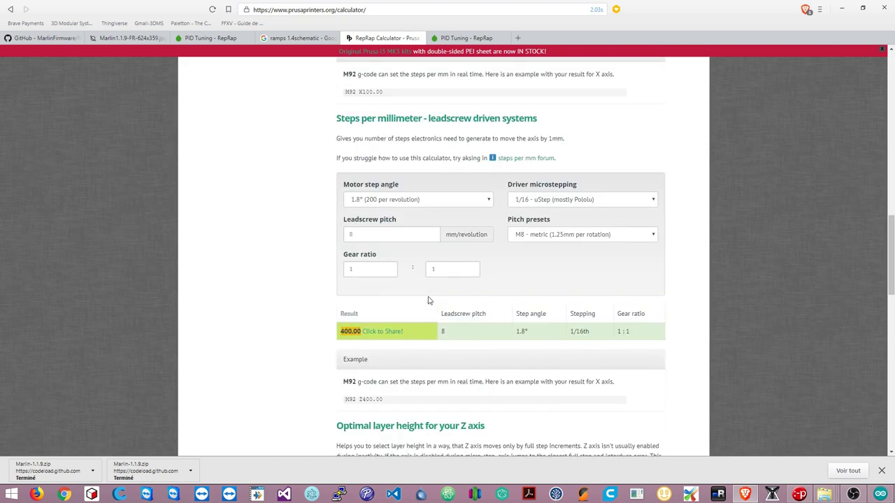
{"action": "scroll", "coordinate": [451, 310], "scroll_direction": "down", "scroll_amount": 1}
{"action": "scroll", "coordinate": [508, 297], "scroll_direction": "down", "scroll_amount": 1}
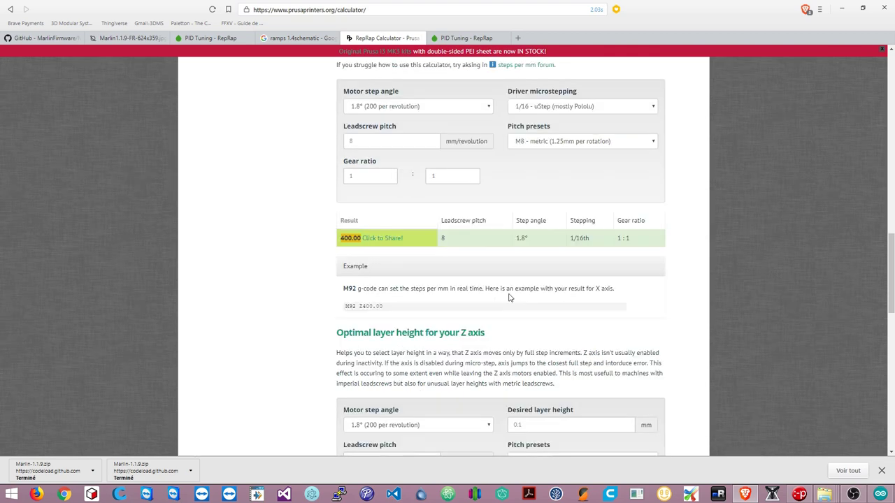
{"action": "scroll", "coordinate": [509, 298], "scroll_direction": "down", "scroll_amount": 4}
{"action": "scroll", "coordinate": [503, 290], "scroll_direction": "up", "scroll_amount": 4}
{"action": "scroll", "coordinate": [502, 291], "scroll_direction": "down", "scroll_amount": 5}
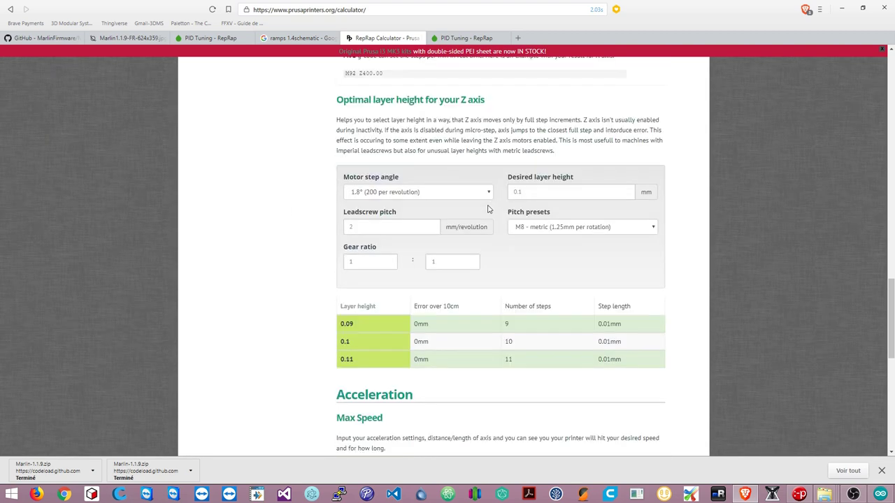
{"action": "scroll", "coordinate": [445, 148], "scroll_direction": "up", "scroll_amount": 1}
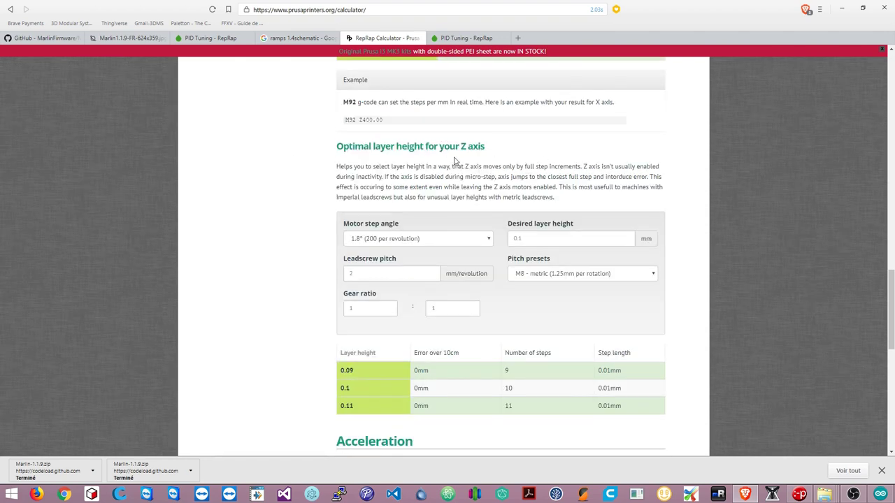
{"action": "left_click_drag", "start_coordinate": [334, 147], "coordinate": [491, 147]}
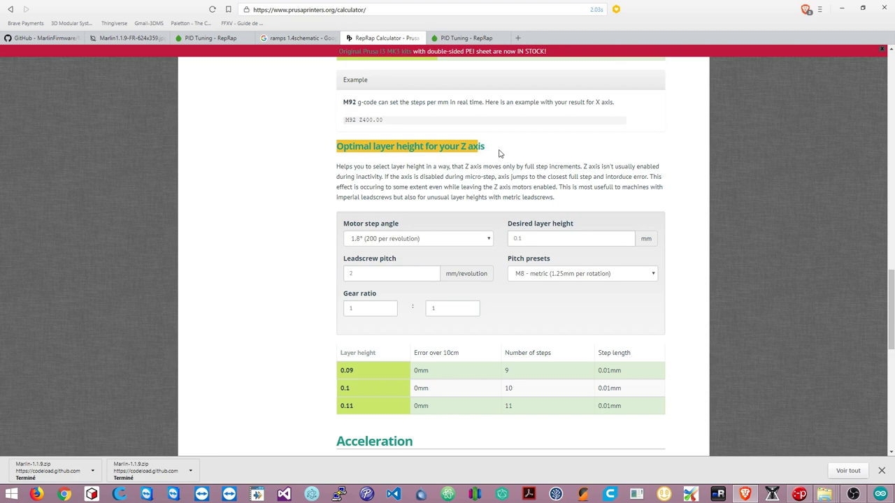
{"action": "scroll", "coordinate": [367, 269], "scroll_direction": "down", "scroll_amount": 1}
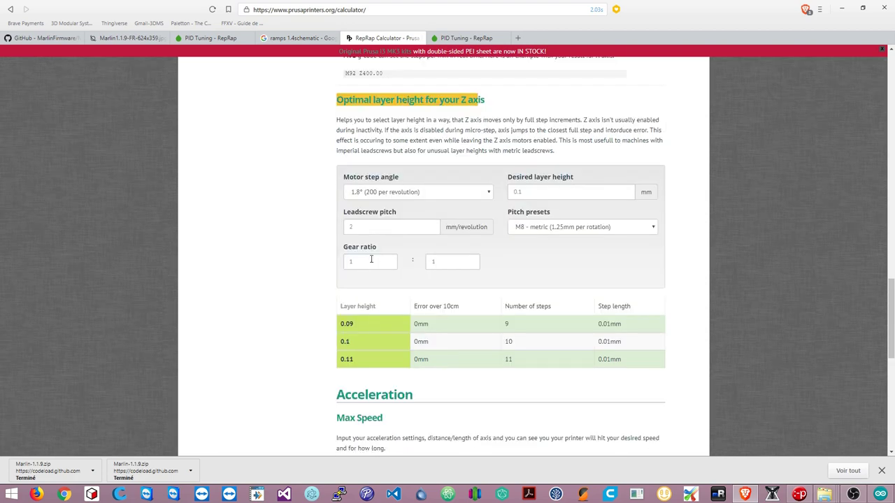
{"action": "double_click", "coordinate": [386, 229]}
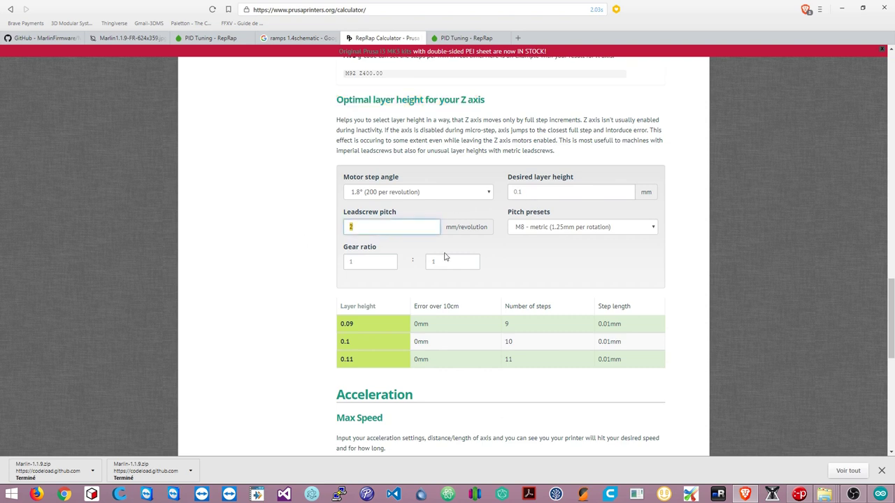
{"action": "left_click", "coordinate": [520, 261]}
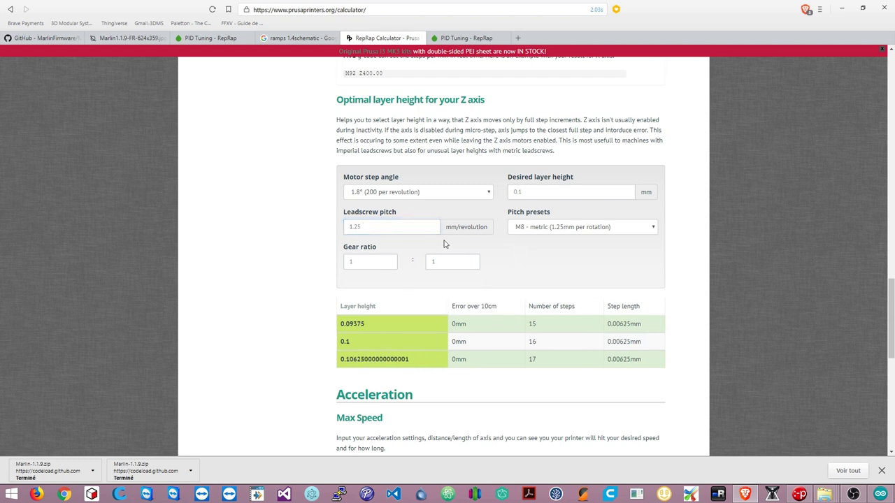
Try a leadscrew pitch of 1.5 mm per revolution with the 0.1 mm desired layer height.
{"action": "left_click", "coordinate": [391, 227]}
{"action": "type", "text": "1.5"}
{"action": "left_click", "coordinate": [518, 246]}
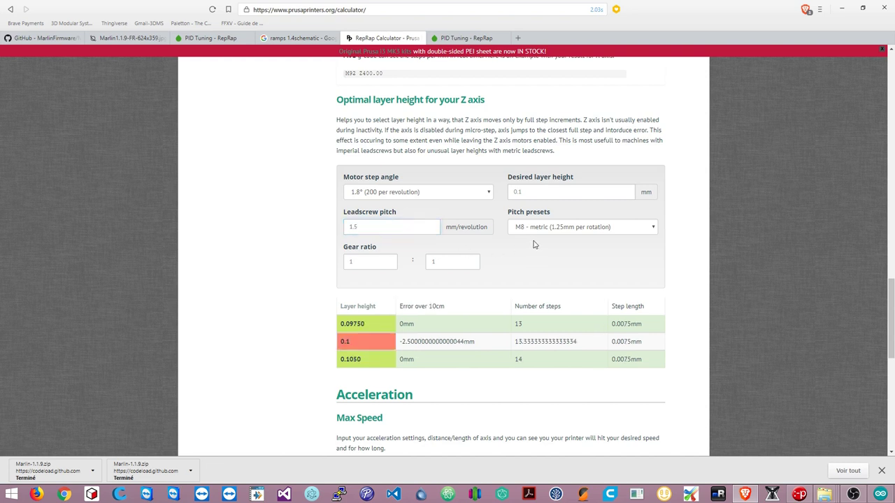
{"action": "left_click", "coordinate": [365, 226]}
{"action": "left_click", "coordinate": [535, 193]}
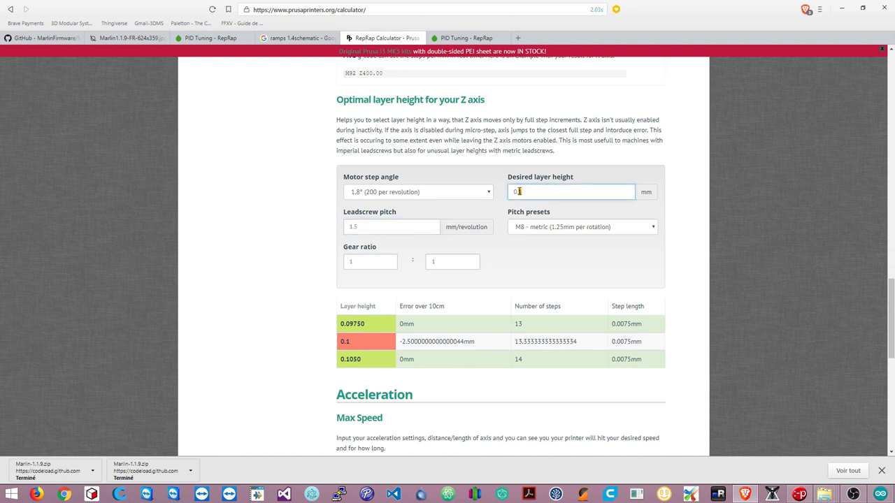
Compare the number of steps and the error over 10 cm for the 0.1 mm layer height and its neighbouring heights.
{"action": "left_click", "coordinate": [358, 343]}
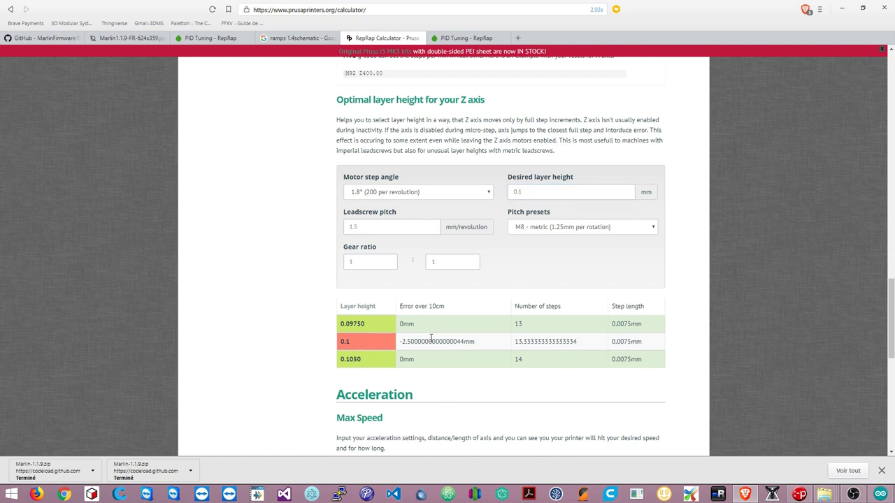
{"action": "double_click", "coordinate": [518, 324]}
{"action": "left_click_drag", "start_coordinate": [515, 341], "coordinate": [527, 342]}
{"action": "left_click_drag", "start_coordinate": [524, 326], "coordinate": [513, 325]}
{"action": "left_click_drag", "start_coordinate": [523, 361], "coordinate": [519, 361]}
{"action": "left_click_drag", "start_coordinate": [524, 342], "coordinate": [577, 340]}
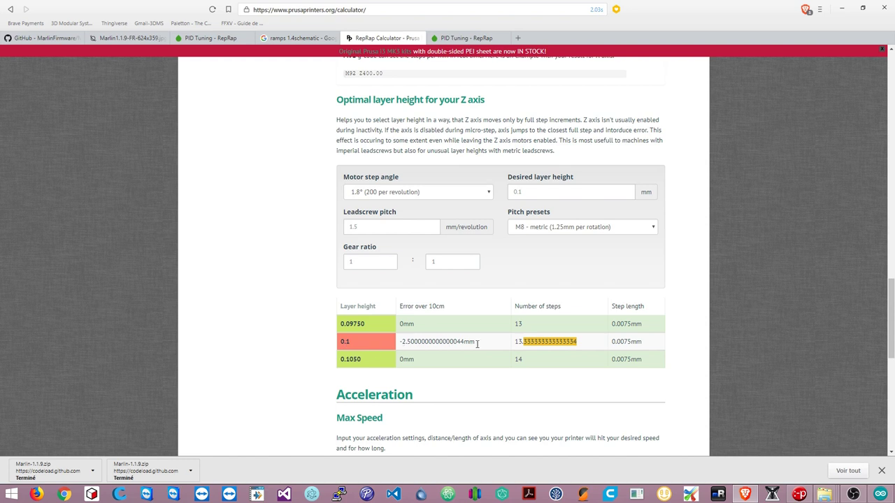
{"action": "left_click_drag", "start_coordinate": [478, 342], "coordinate": [382, 344]}
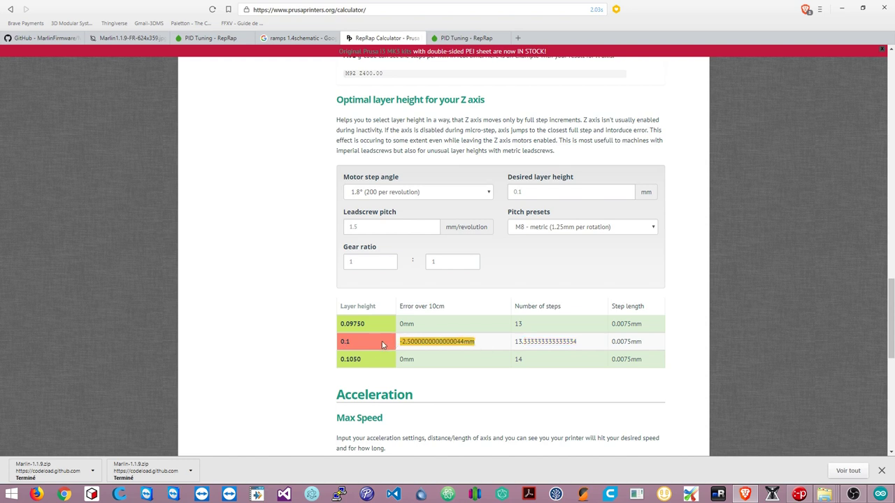
{"action": "left_click", "coordinate": [346, 342]}
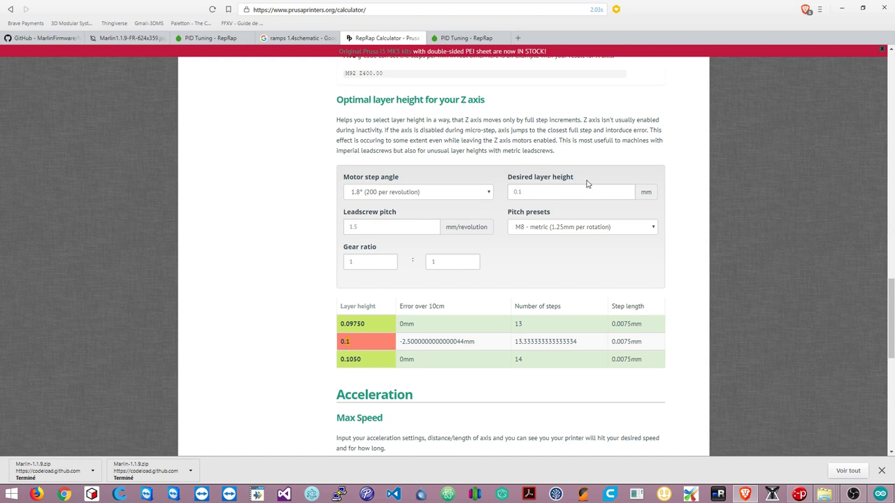
Try desired layer heights of 0.11 mm and 0.12 mm with the 1.5 mm leadscrew pitch.
{"action": "left_click", "coordinate": [550, 191]}
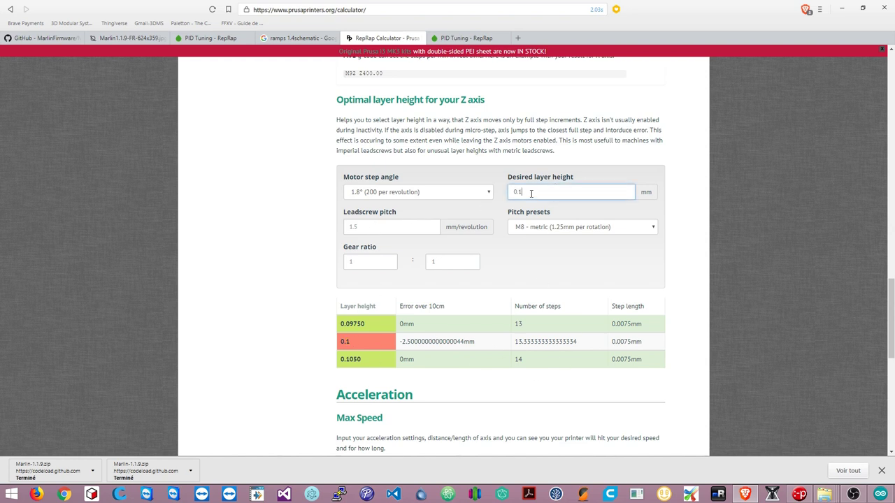
{"action": "key", "text": "Tab"}
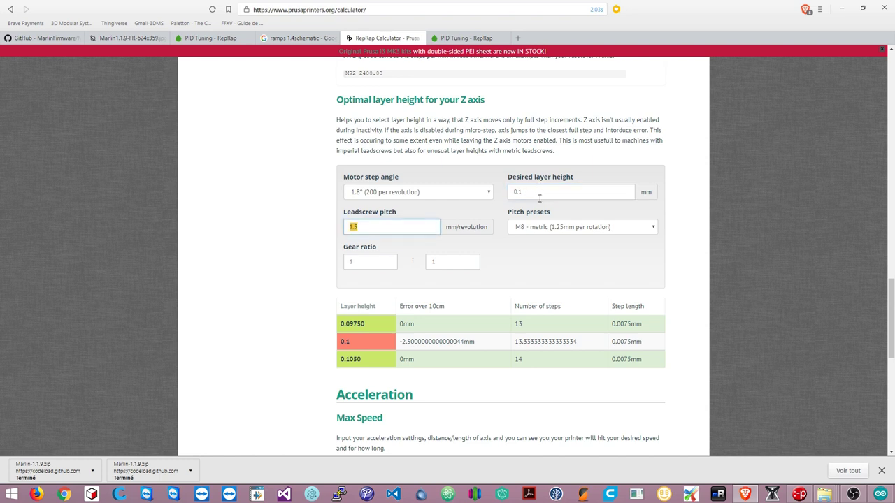
{"action": "left_click", "coordinate": [540, 198]}
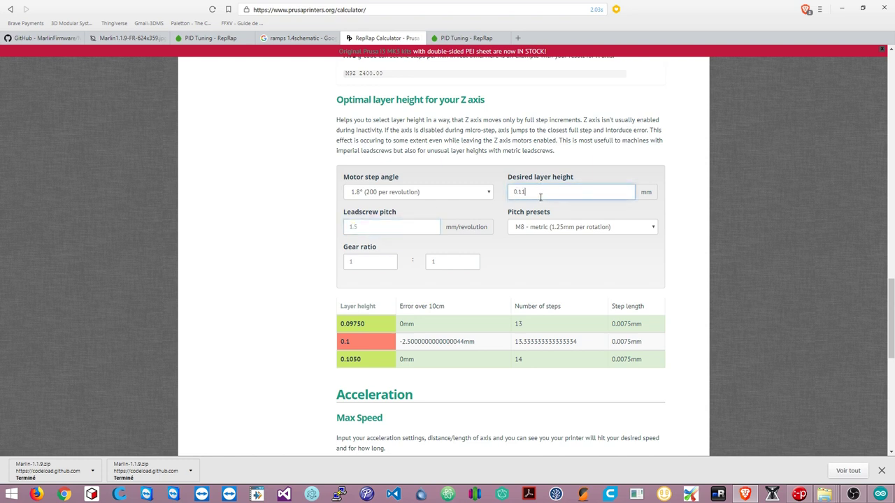
{"action": "left_click", "coordinate": [514, 276]}
{"action": "left_click", "coordinate": [535, 189]}
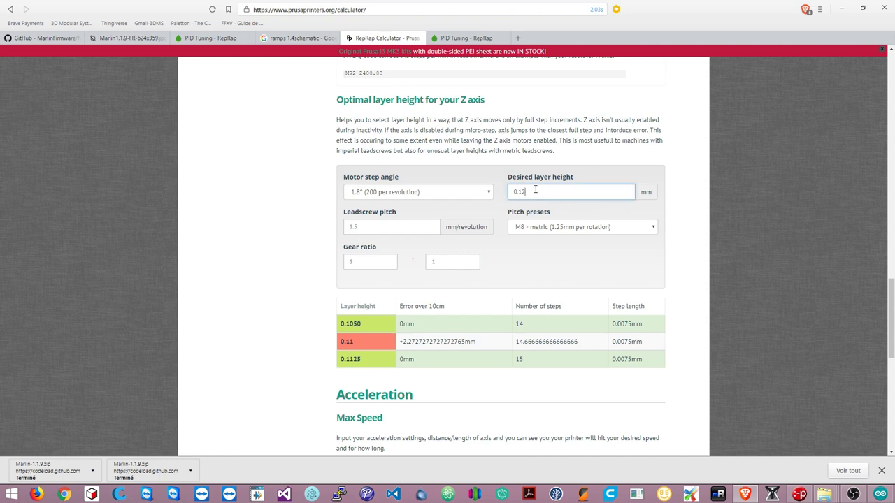
{"action": "left_click", "coordinate": [563, 244]}
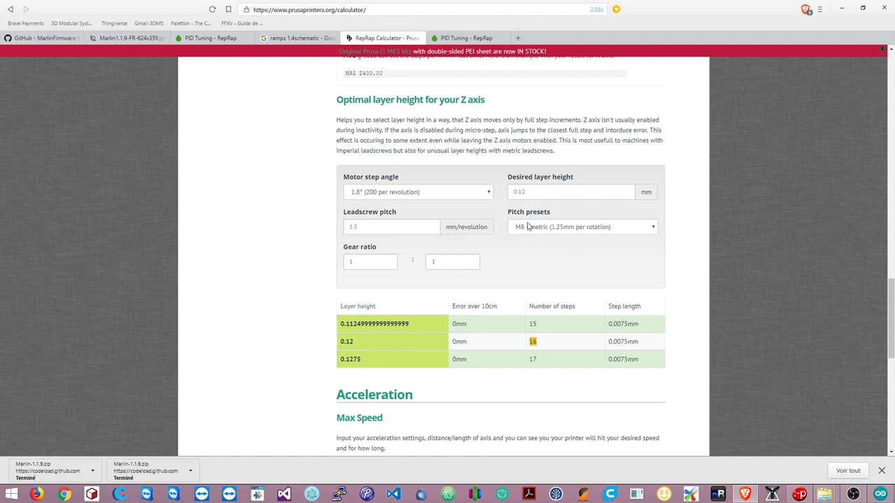
Set the desired layer height to 0.09 mm and check the resulting number of steps.
{"action": "left_click", "coordinate": [530, 195]}
{"action": "left_click_drag", "start_coordinate": [529, 194], "coordinate": [520, 191]}
{"action": "type", "text": "0.09"}
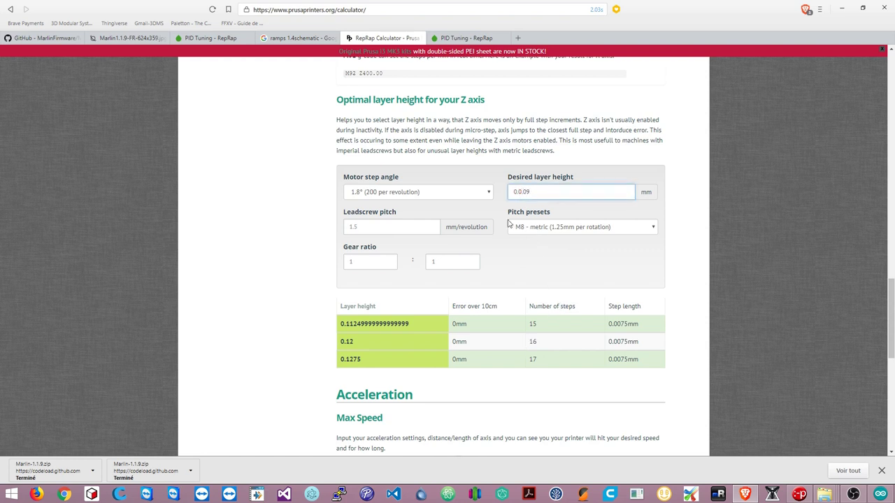
{"action": "key", "text": "Left"}
{"action": "key", "text": "Left"}
{"action": "key", "text": "Left"}
{"action": "left_click", "coordinate": [571, 256]}
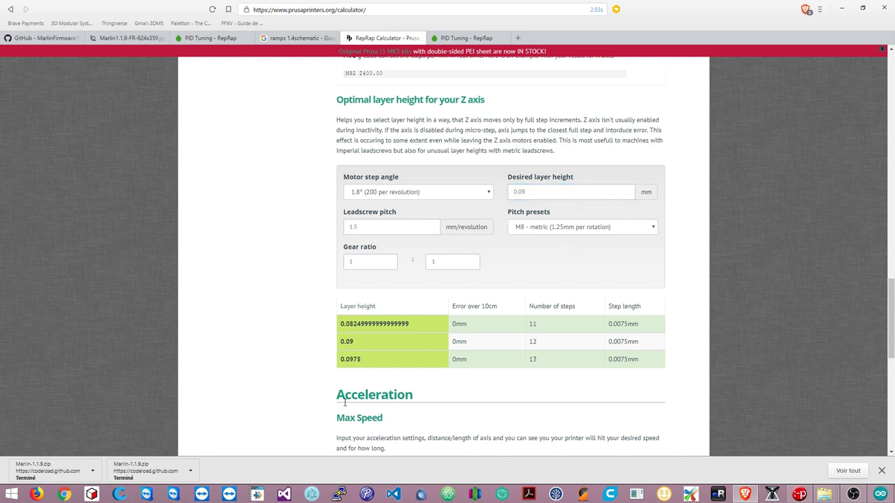
{"action": "left_click_drag", "start_coordinate": [539, 342], "coordinate": [520, 344]}
Change the leadscrew pitch to 1.25 mm per revolution and check the number of steps for the 0.09 mm layer height.
{"action": "double_click", "coordinate": [361, 225]}
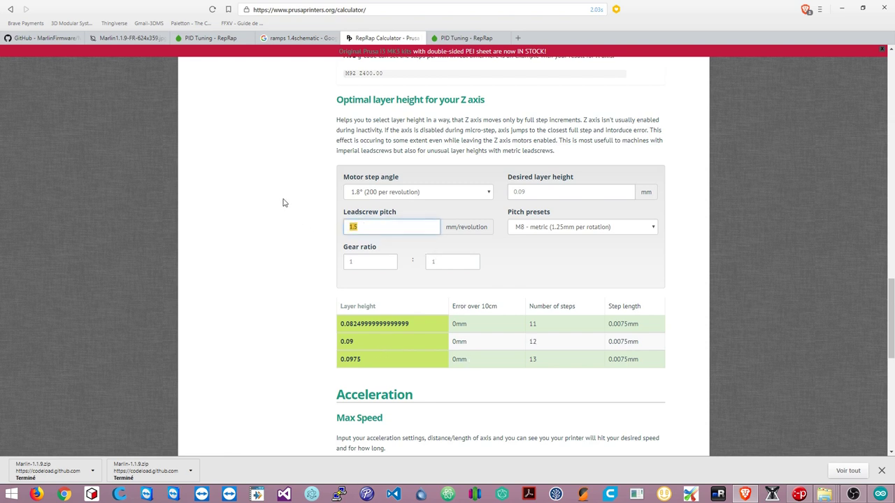
{"action": "type", "text": "1"}
{"action": "double_click", "coordinate": [523, 276]}
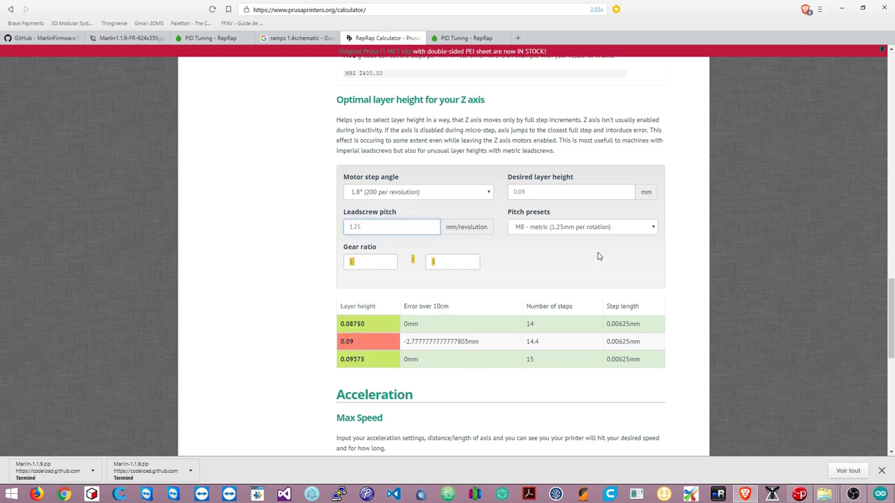
{"action": "double_click", "coordinate": [532, 341]}
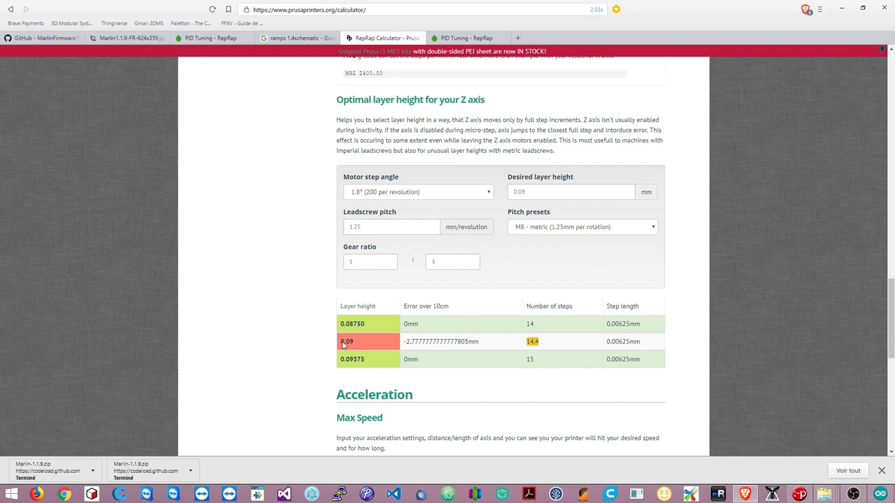
Try desired layer heights of 0.1 mm and 0.15 mm with the 1.25 mm leadscrew pitch.
{"action": "double_click", "coordinate": [519, 192]}
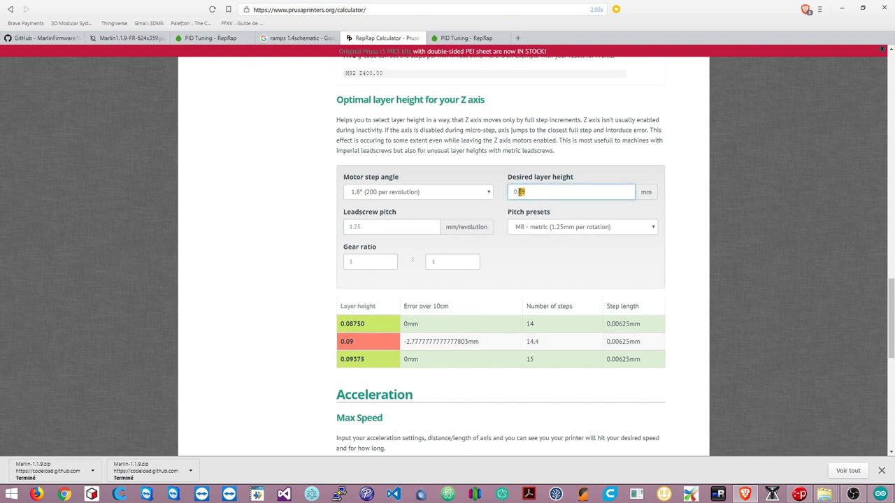
{"action": "type", "text": "1"}
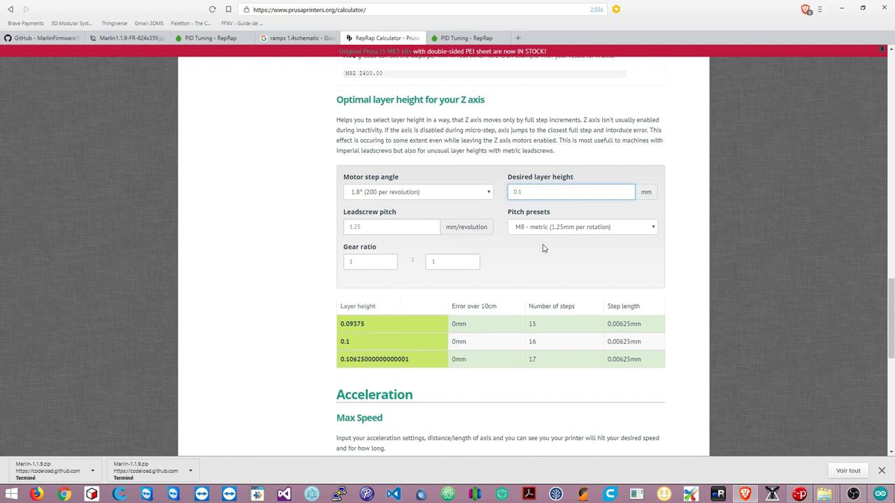
{"action": "left_click", "coordinate": [544, 249]}
{"action": "left_click", "coordinate": [522, 195]}
{"action": "type", "text": "5"}
{"action": "left_click", "coordinate": [533, 225]}
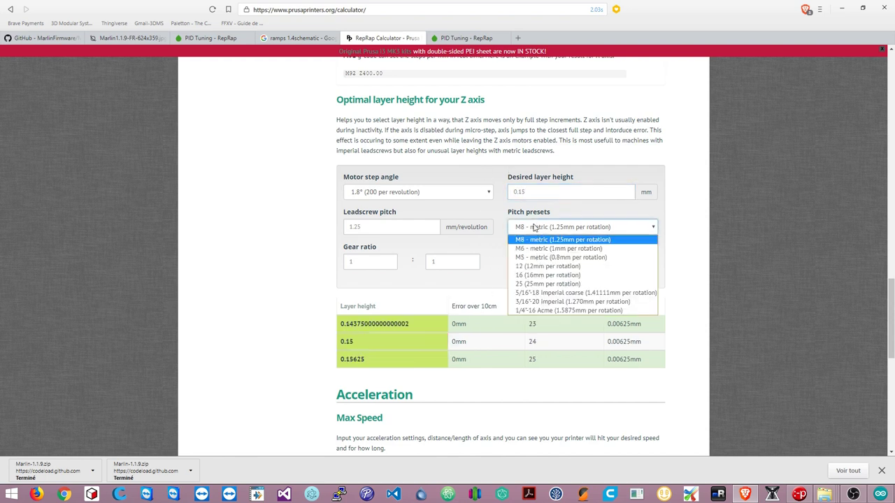
{"action": "left_click", "coordinate": [628, 211]}
Set the desired layer height to 0.2 mm.
{"action": "left_click", "coordinate": [551, 194]}
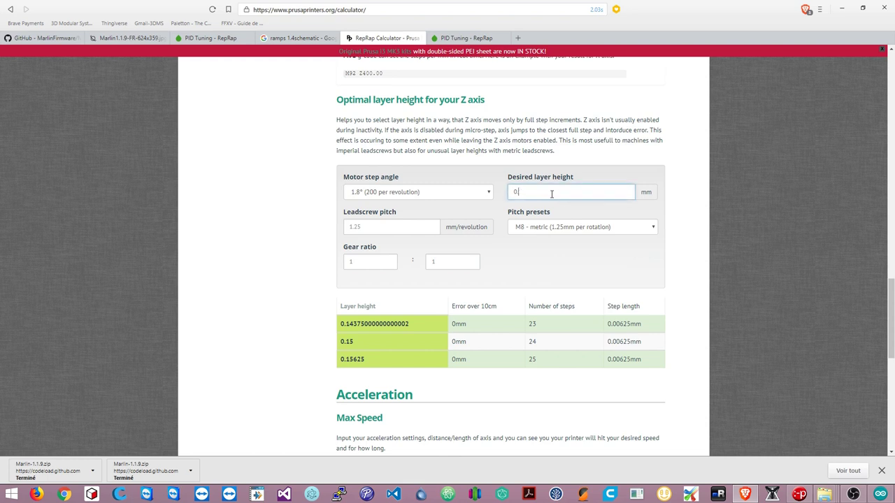
{"action": "type", "text": "2"}
{"action": "left_click", "coordinate": [722, 204]}
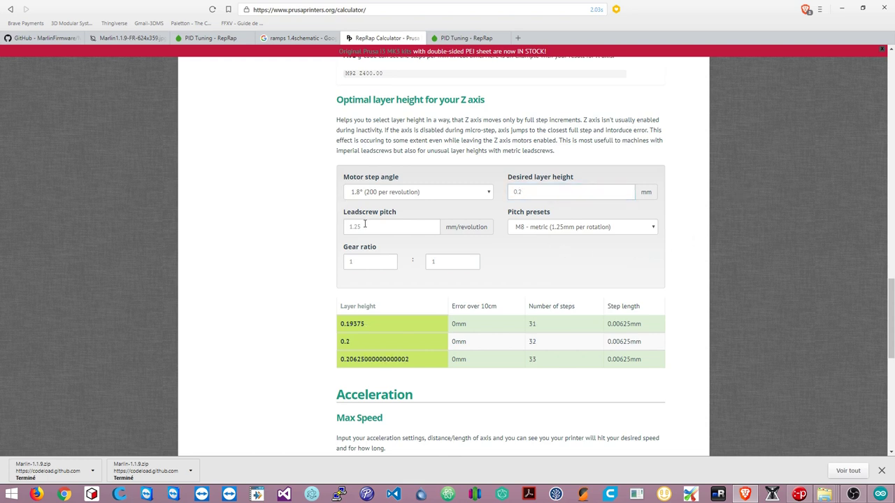
Set the leadscrew pitch to 2 mm per revolution in the layer height calculator and examine the suggested layer heights.
{"action": "left_click_drag", "start_coordinate": [364, 225], "coordinate": [317, 234]}
{"action": "type", "text": "2"}
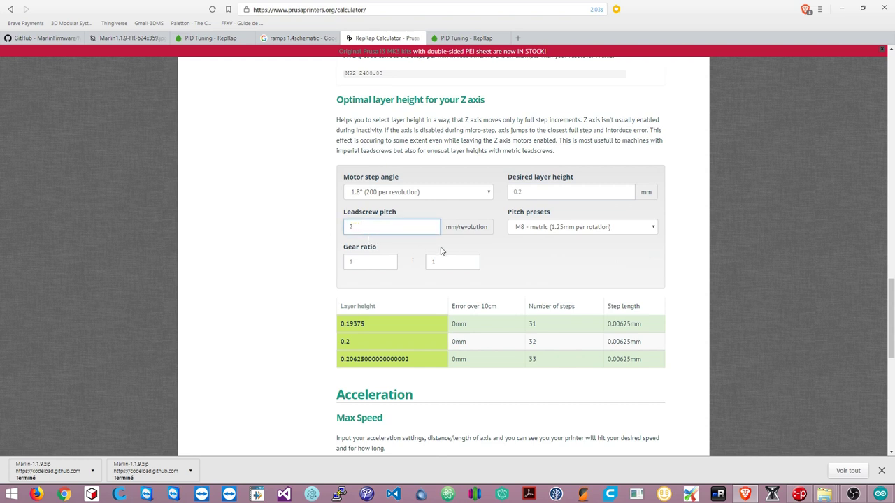
{"action": "left_click", "coordinate": [488, 246]}
{"action": "double_click", "coordinate": [353, 323]}
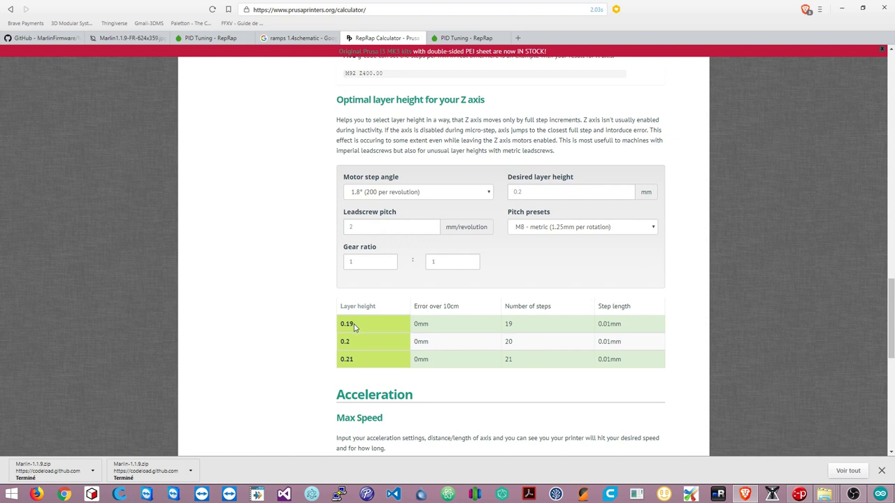
{"action": "left_click", "coordinate": [352, 359]}
{"action": "left_click_drag", "start_coordinate": [353, 358], "coordinate": [341, 327]}
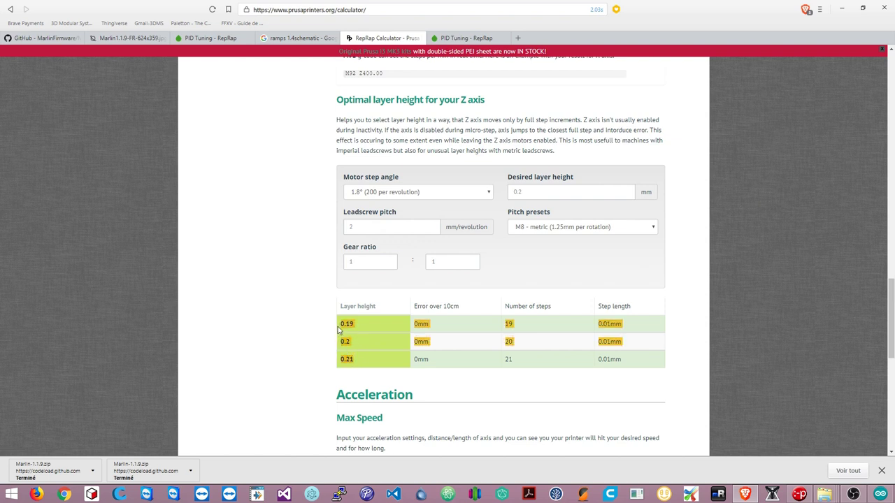
{"action": "left_click", "coordinate": [357, 360]}
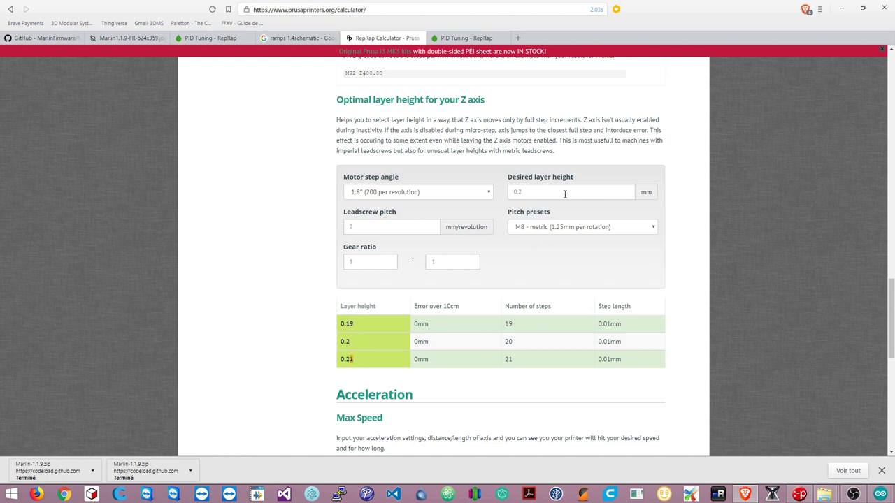
Set the leadscrew pitch to 8 mm per revolution and the desired layer height to 0.1 mm in the layer height calculator.
{"action": "left_click", "coordinate": [522, 192]}
{"action": "double_click", "coordinate": [375, 227]}
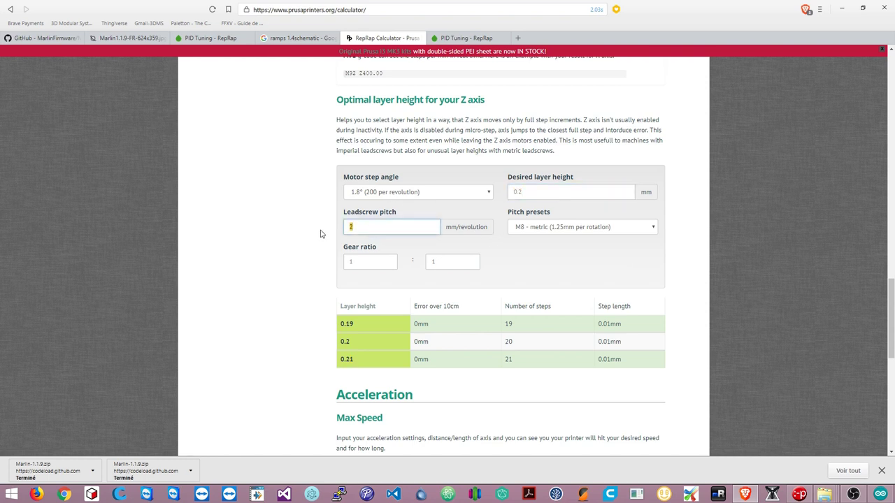
{"action": "left_click", "coordinate": [502, 250]}
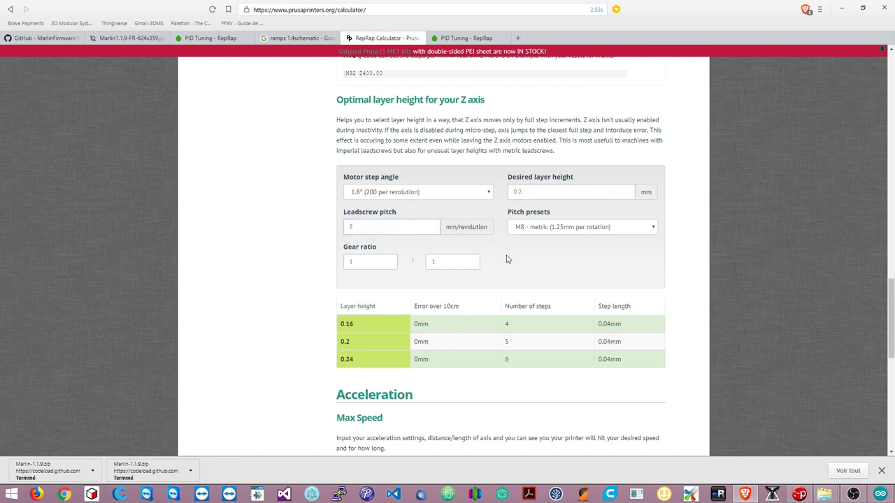
{"action": "left_click", "coordinate": [536, 190]}
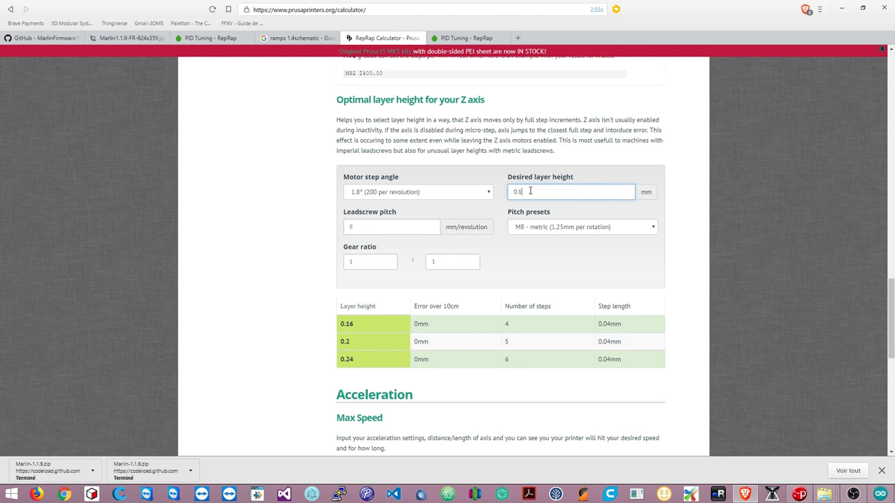
{"action": "left_click", "coordinate": [535, 272]}
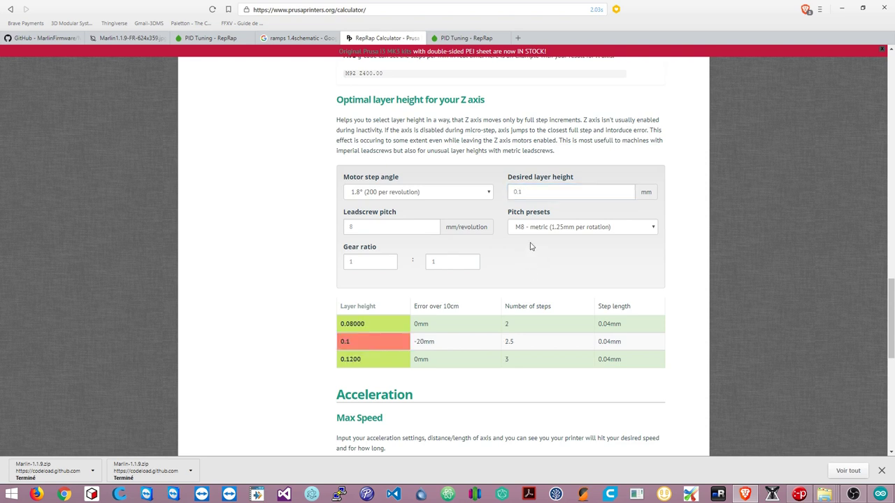
Examine the suggested layer heights, their number of steps and the error over 10 cm for the 0.1 mm layer height.
{"action": "left_click", "coordinate": [376, 363], "text": "shift"}
{"action": "left_click", "coordinate": [359, 359]}
{"action": "double_click", "coordinate": [506, 324]}
{"action": "left_click", "coordinate": [676, 326]}
{"action": "scroll", "coordinate": [447, 332], "scroll_direction": "down", "scroll_amount": 2}
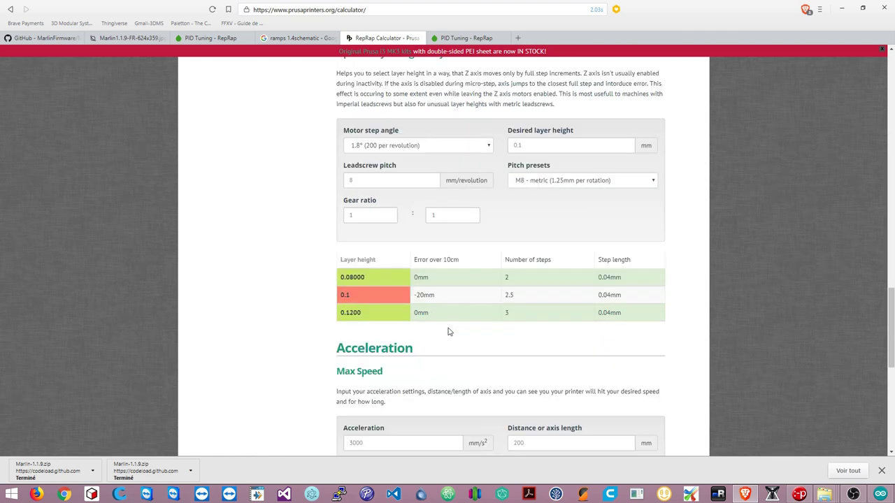
{"action": "scroll", "coordinate": [448, 331], "scroll_direction": "up", "scroll_amount": 1}
{"action": "scroll", "coordinate": [449, 331], "scroll_direction": "up", "scroll_amount": 1}
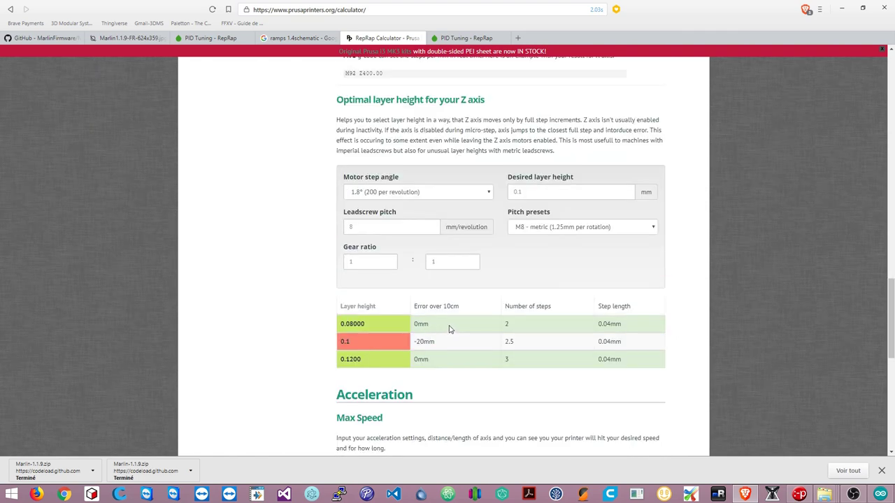
{"action": "left_click", "coordinate": [527, 196]}
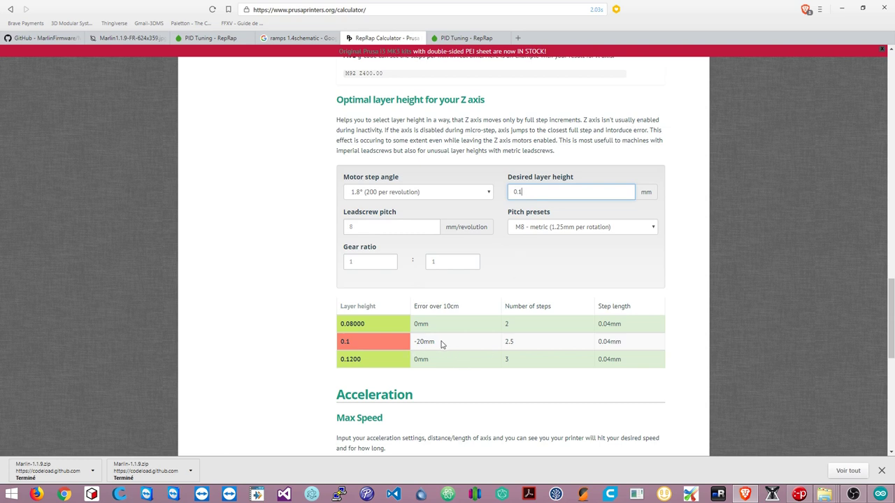
{"action": "left_click_drag", "start_coordinate": [435, 341], "coordinate": [415, 341]}
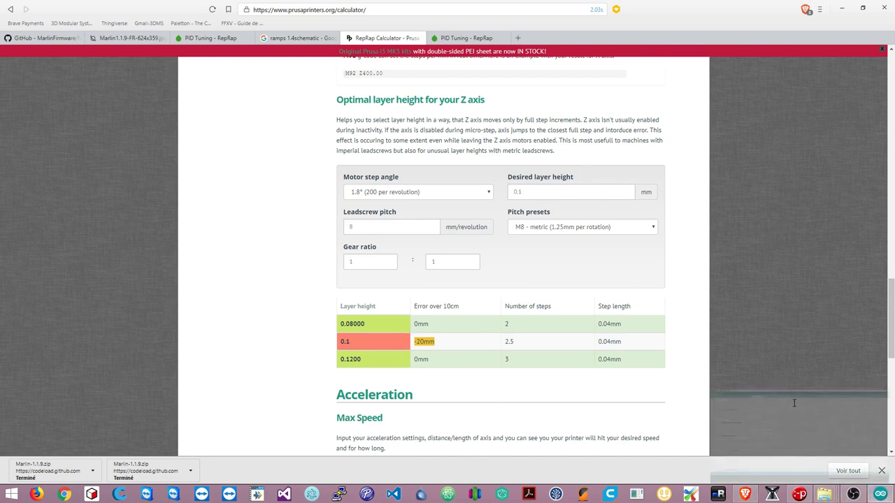
Switch to Configuration.h in the Arduino IDE and select the extruder (E0) value in DEFAULT_AXIS_STEPS_PER_UNIT.
{"action": "left_click", "coordinate": [880, 495]}
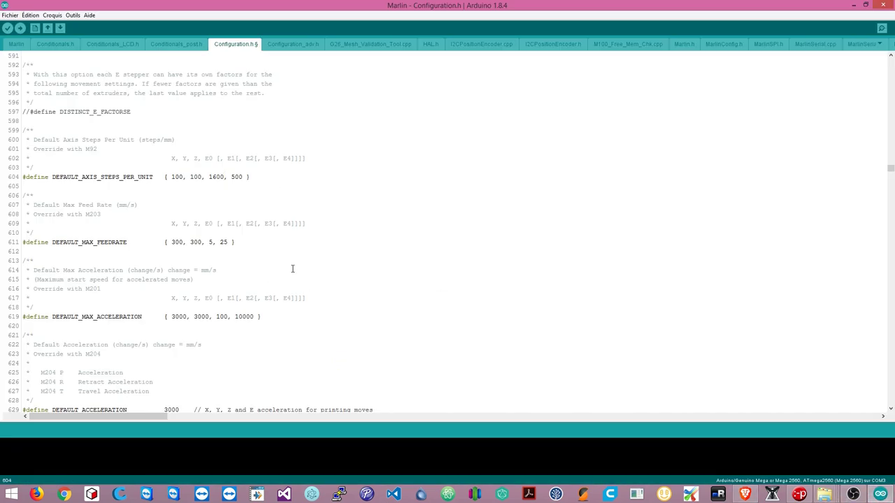
{"action": "double_click", "coordinate": [237, 177]}
{"action": "left_click", "coordinate": [246, 193]}
{"action": "double_click", "coordinate": [237, 178]}
{"action": "key", "text": "Down"}
{"action": "double_click", "coordinate": [237, 177]}
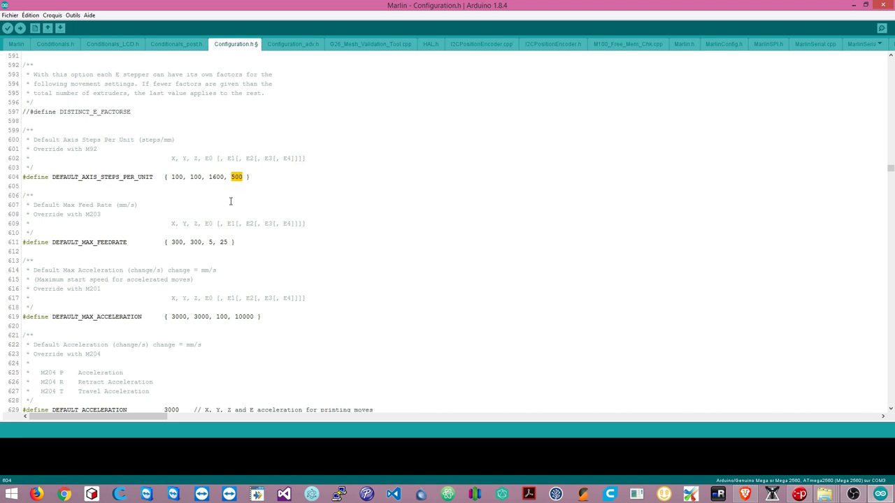